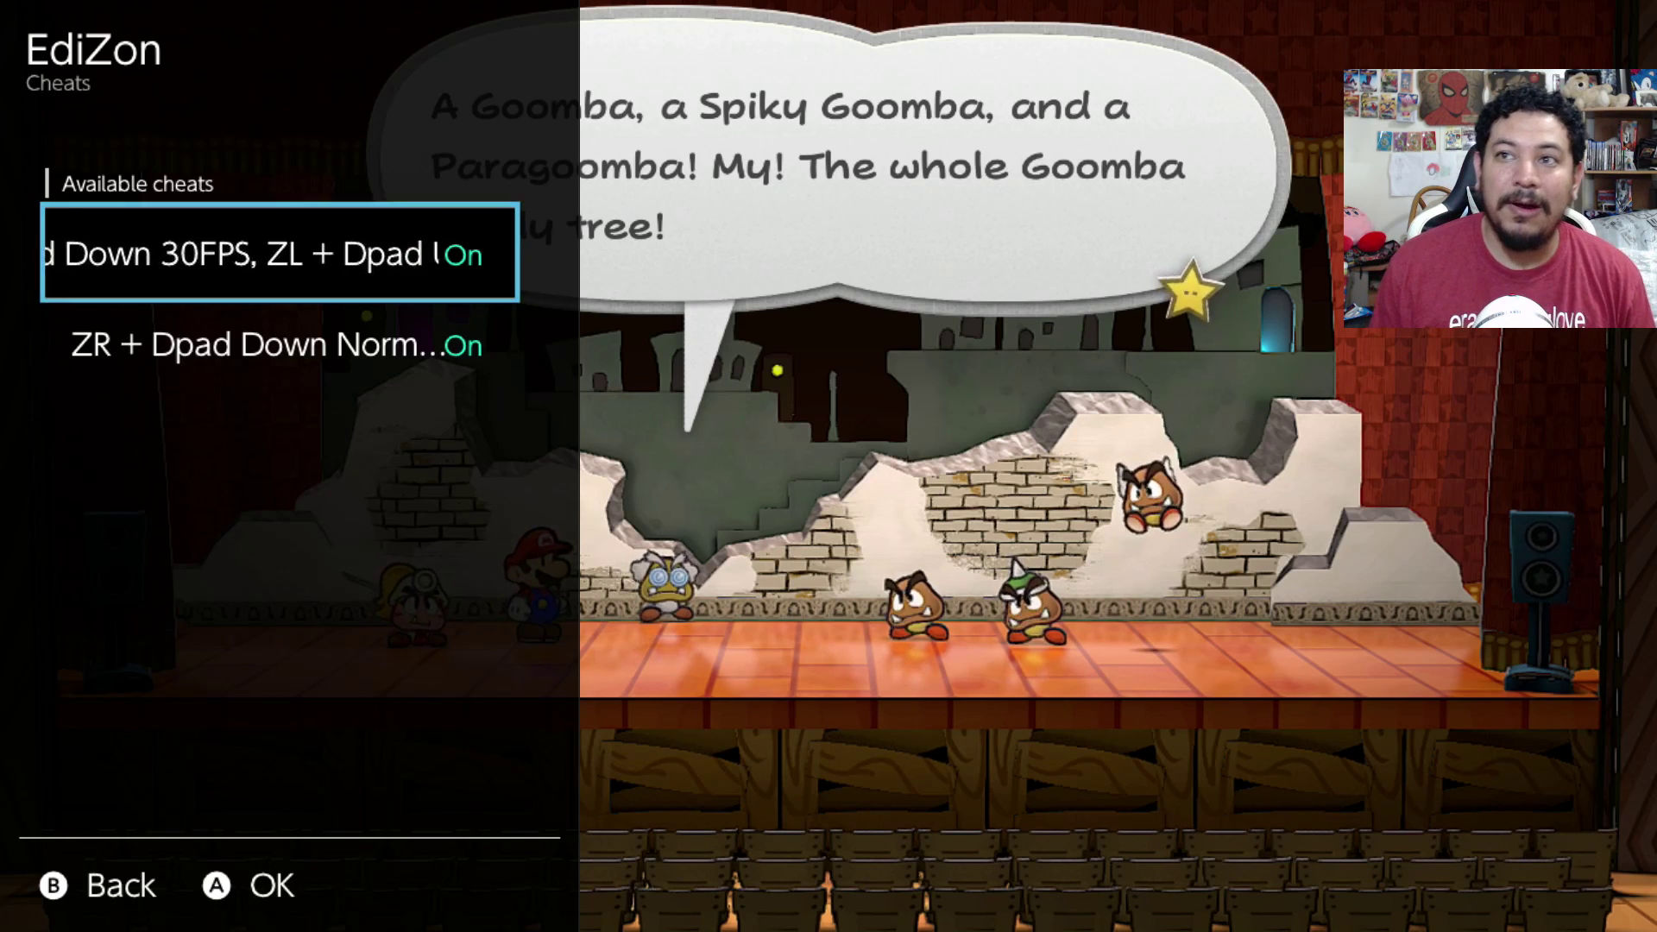
Switch the ZR text speed cheat Off, leaving the 30FPS cheat enabled
key(Down)
key(Up)
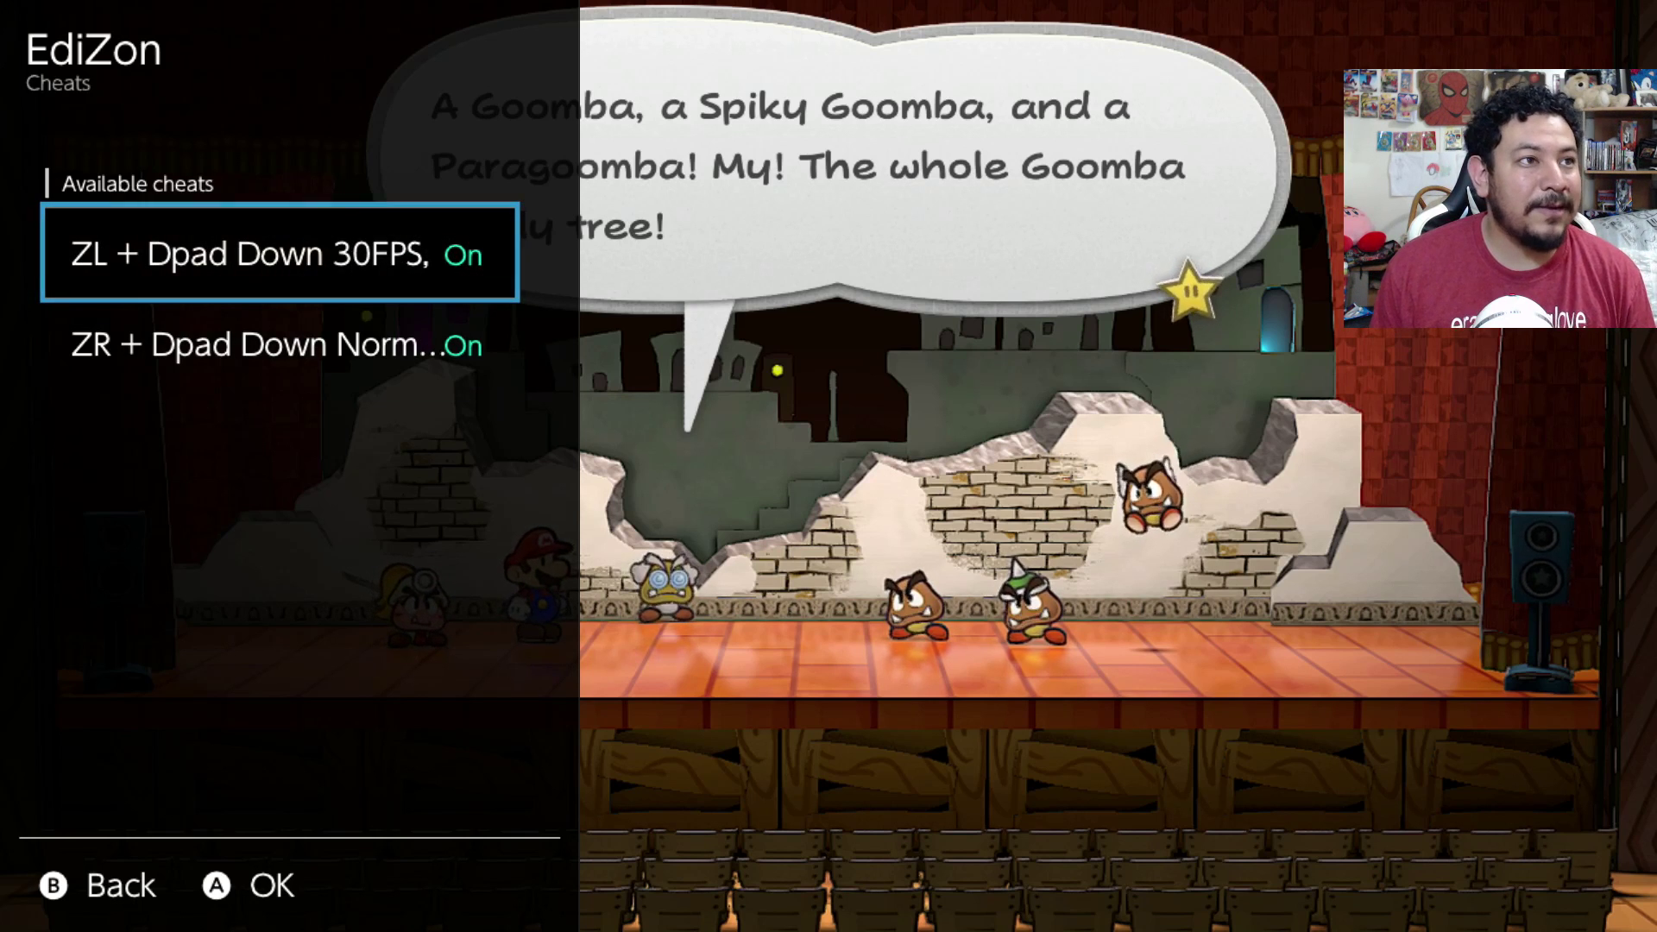
key(Down)
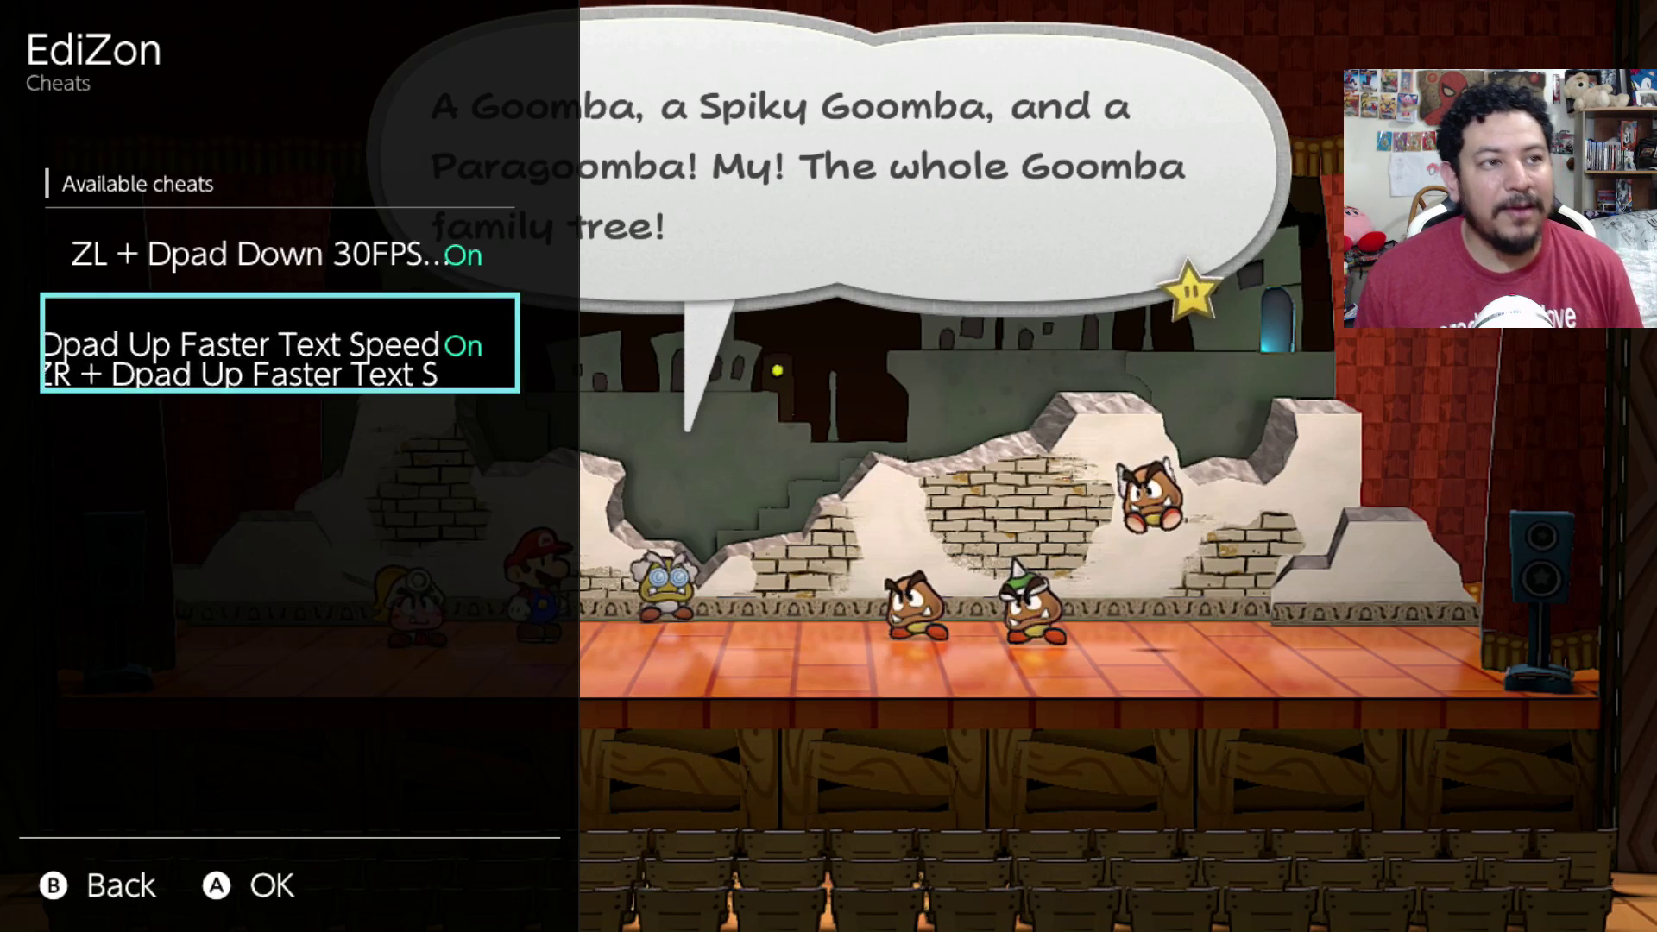
key(Return)
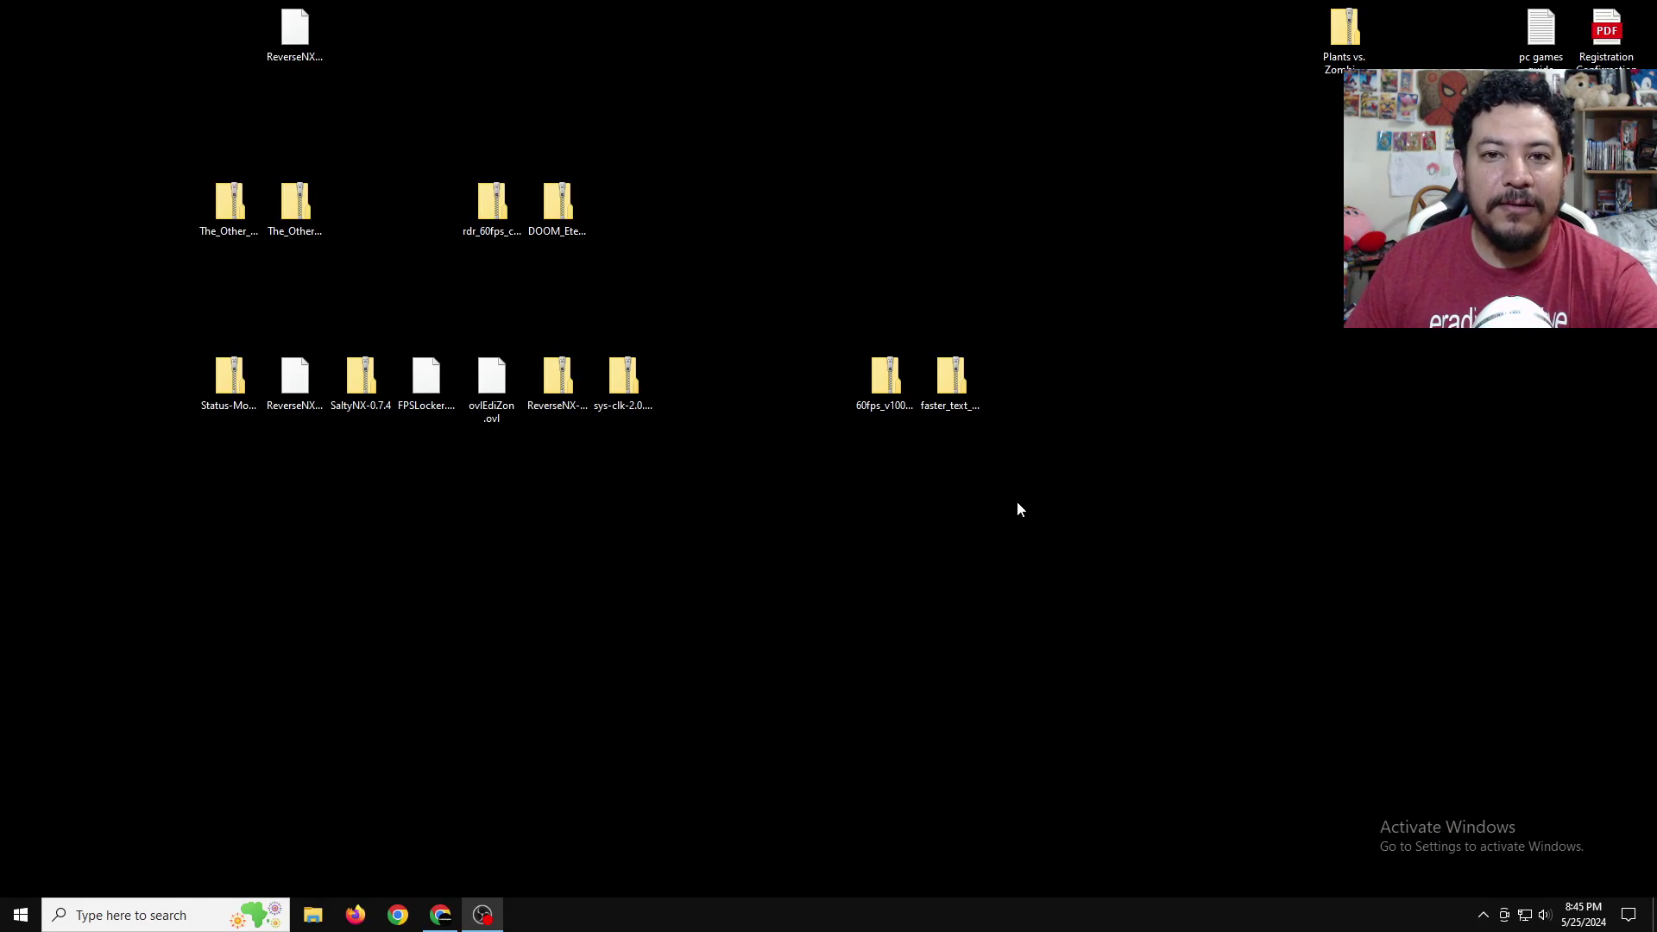
Extract both the 60fps and faster text cheat archives onto the desktop with 7-Zip Extract Here
click(873, 413)
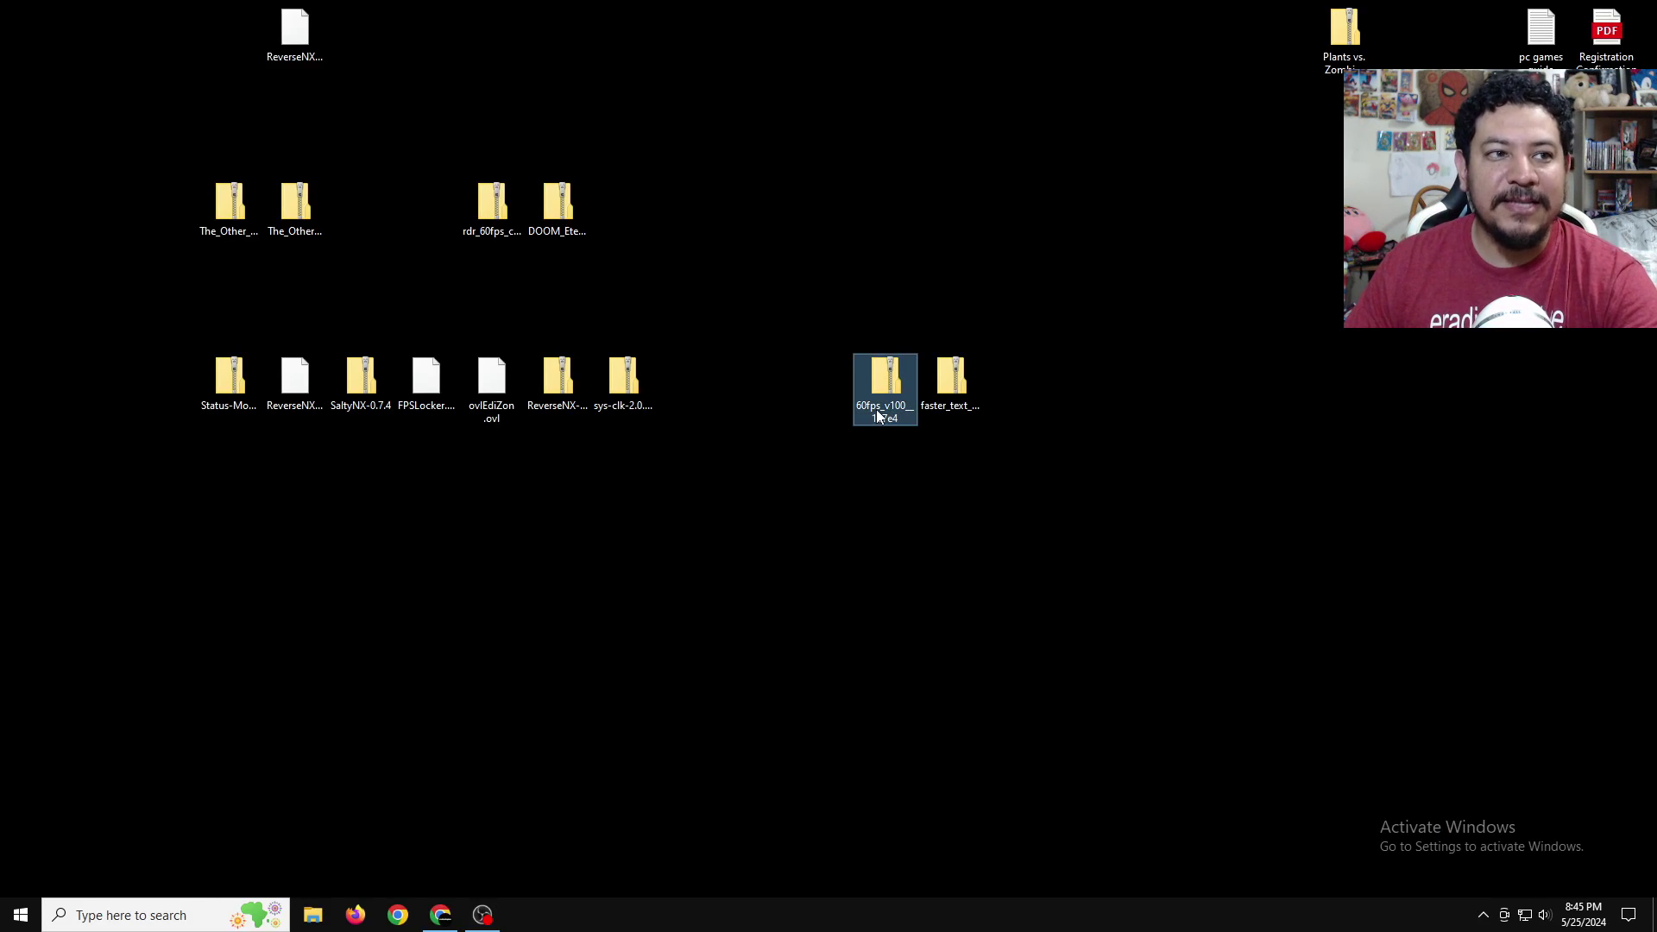
click(982, 399)
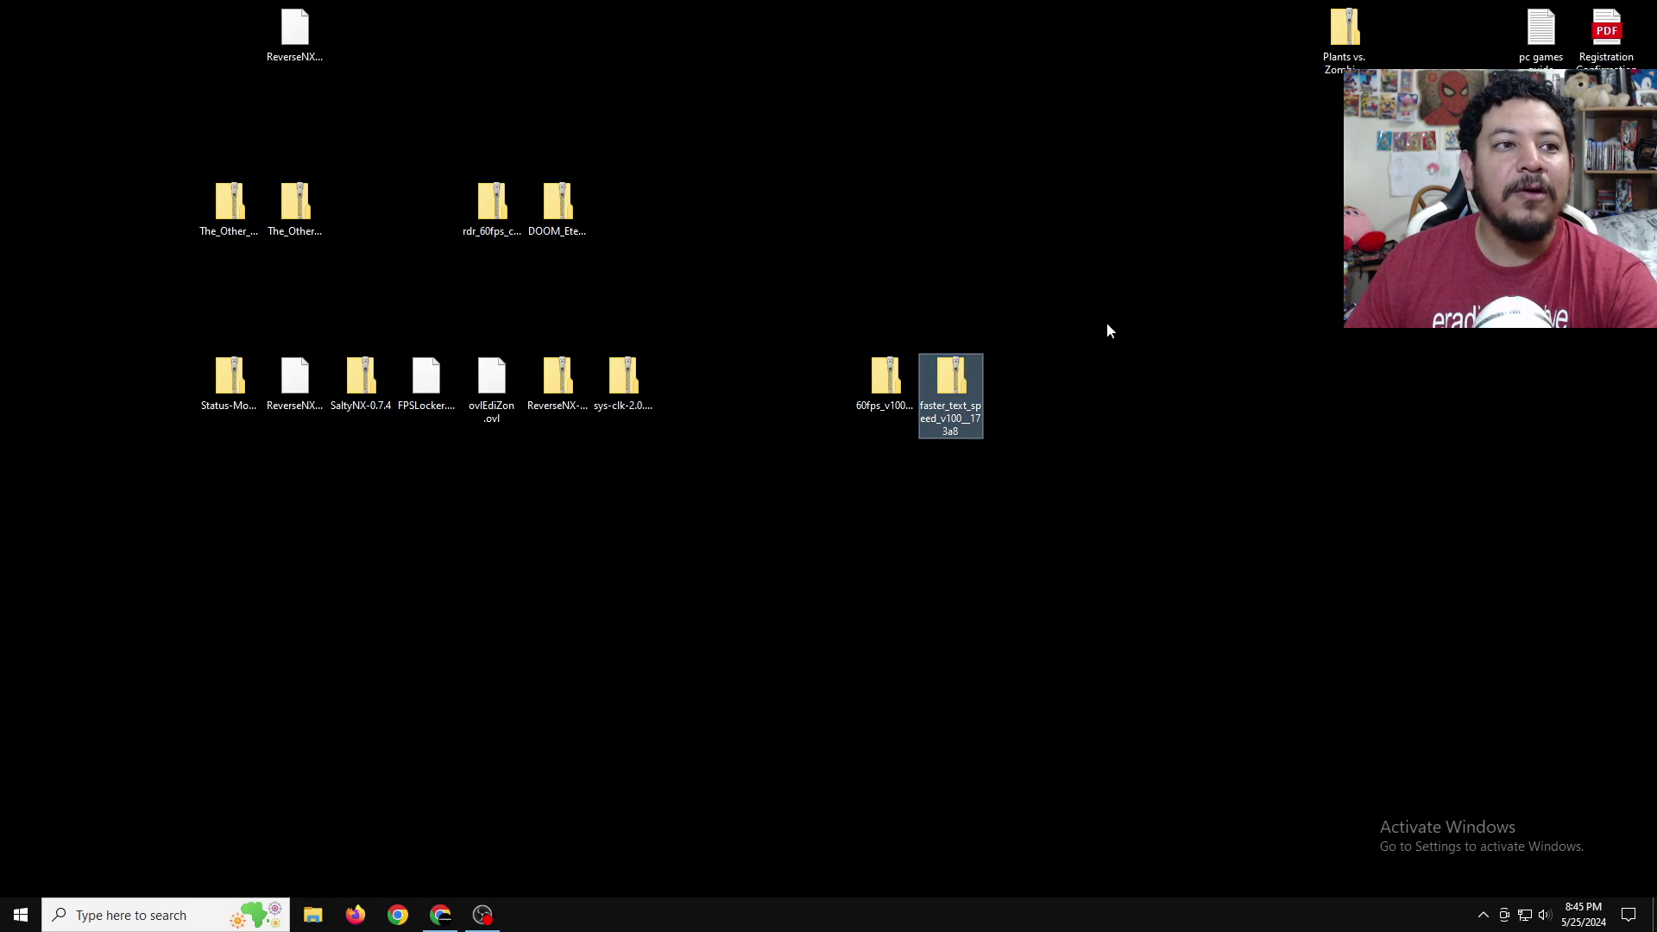
drag(1043, 318, 841, 438)
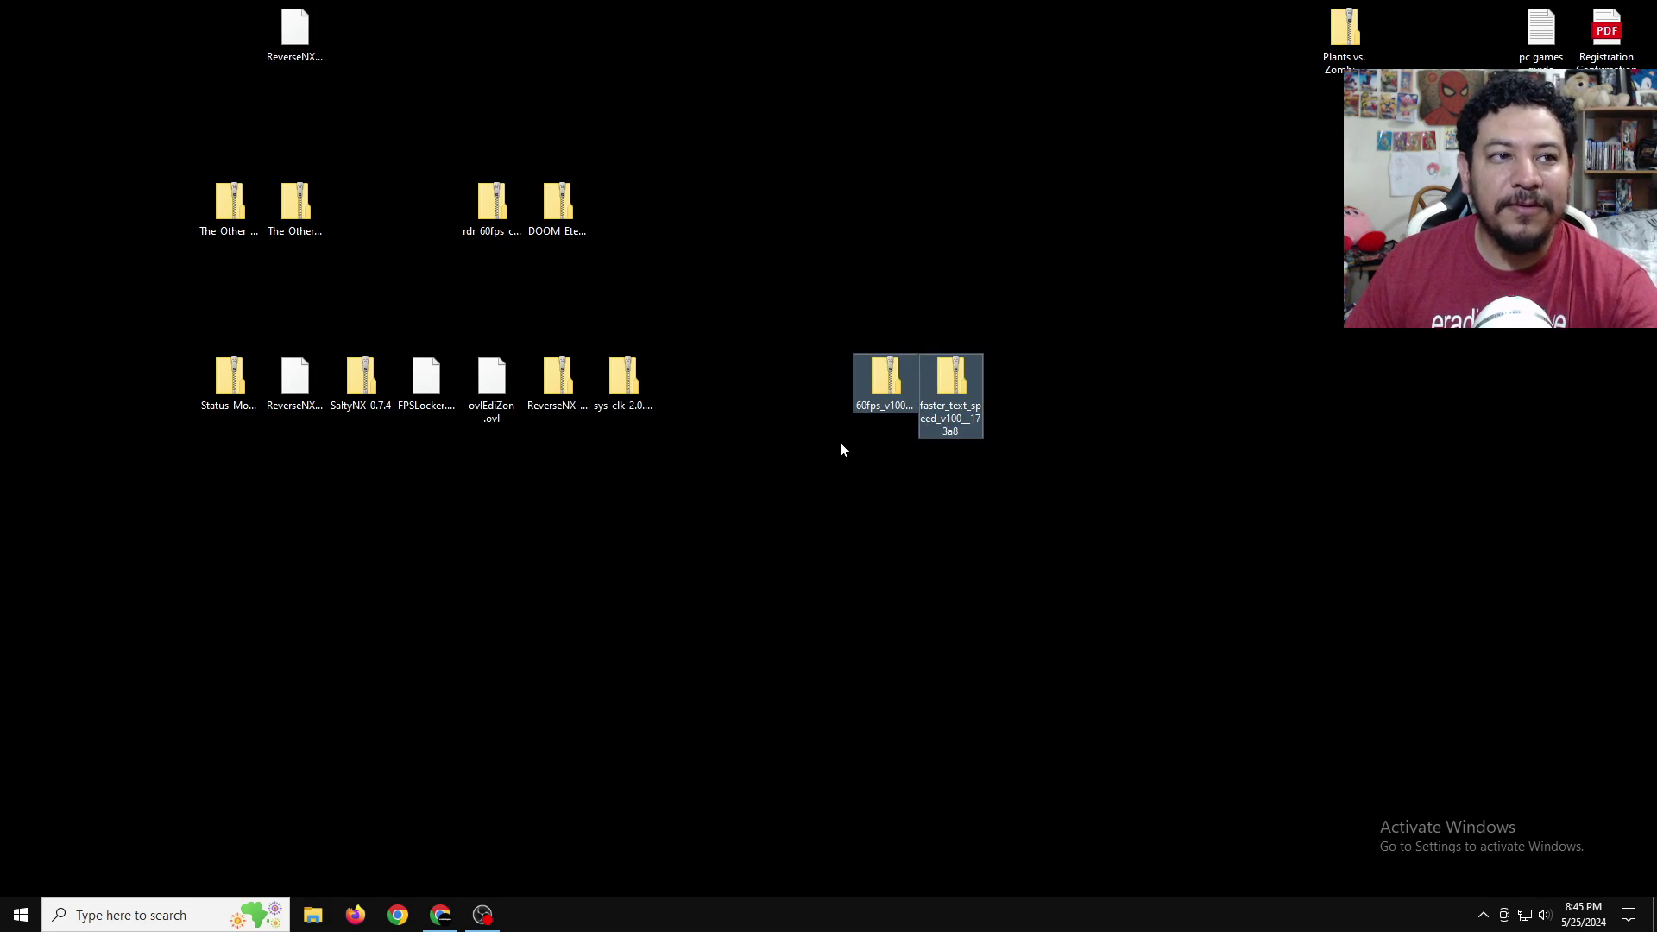
right_click(877, 383)
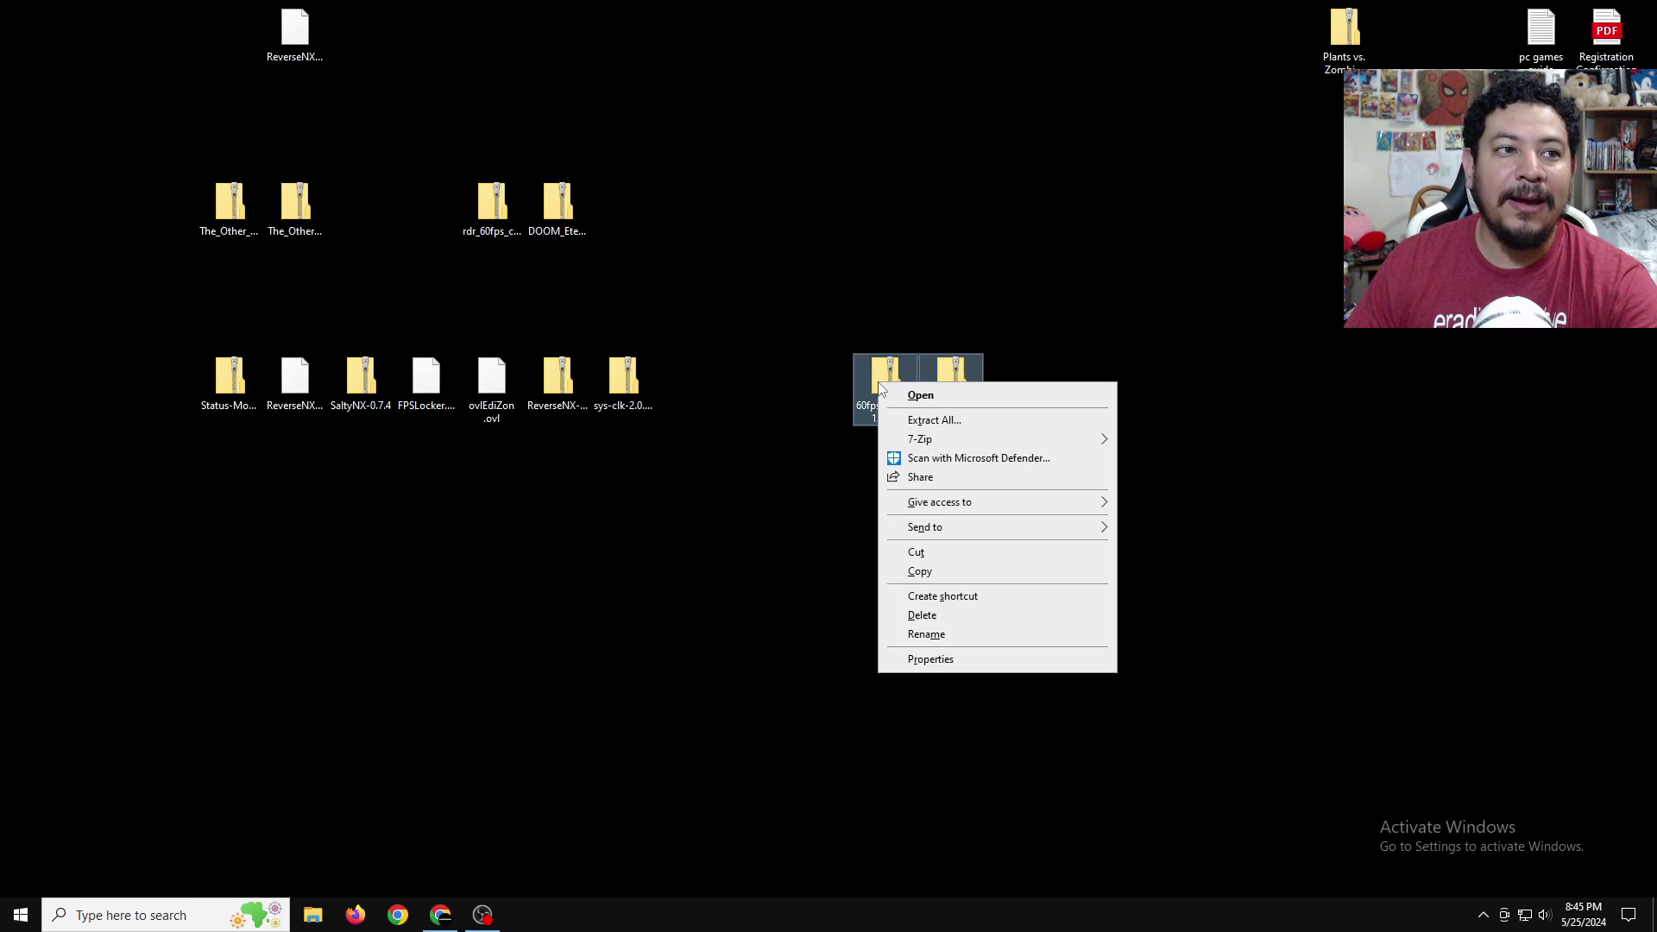
mouse_move(1062, 438)
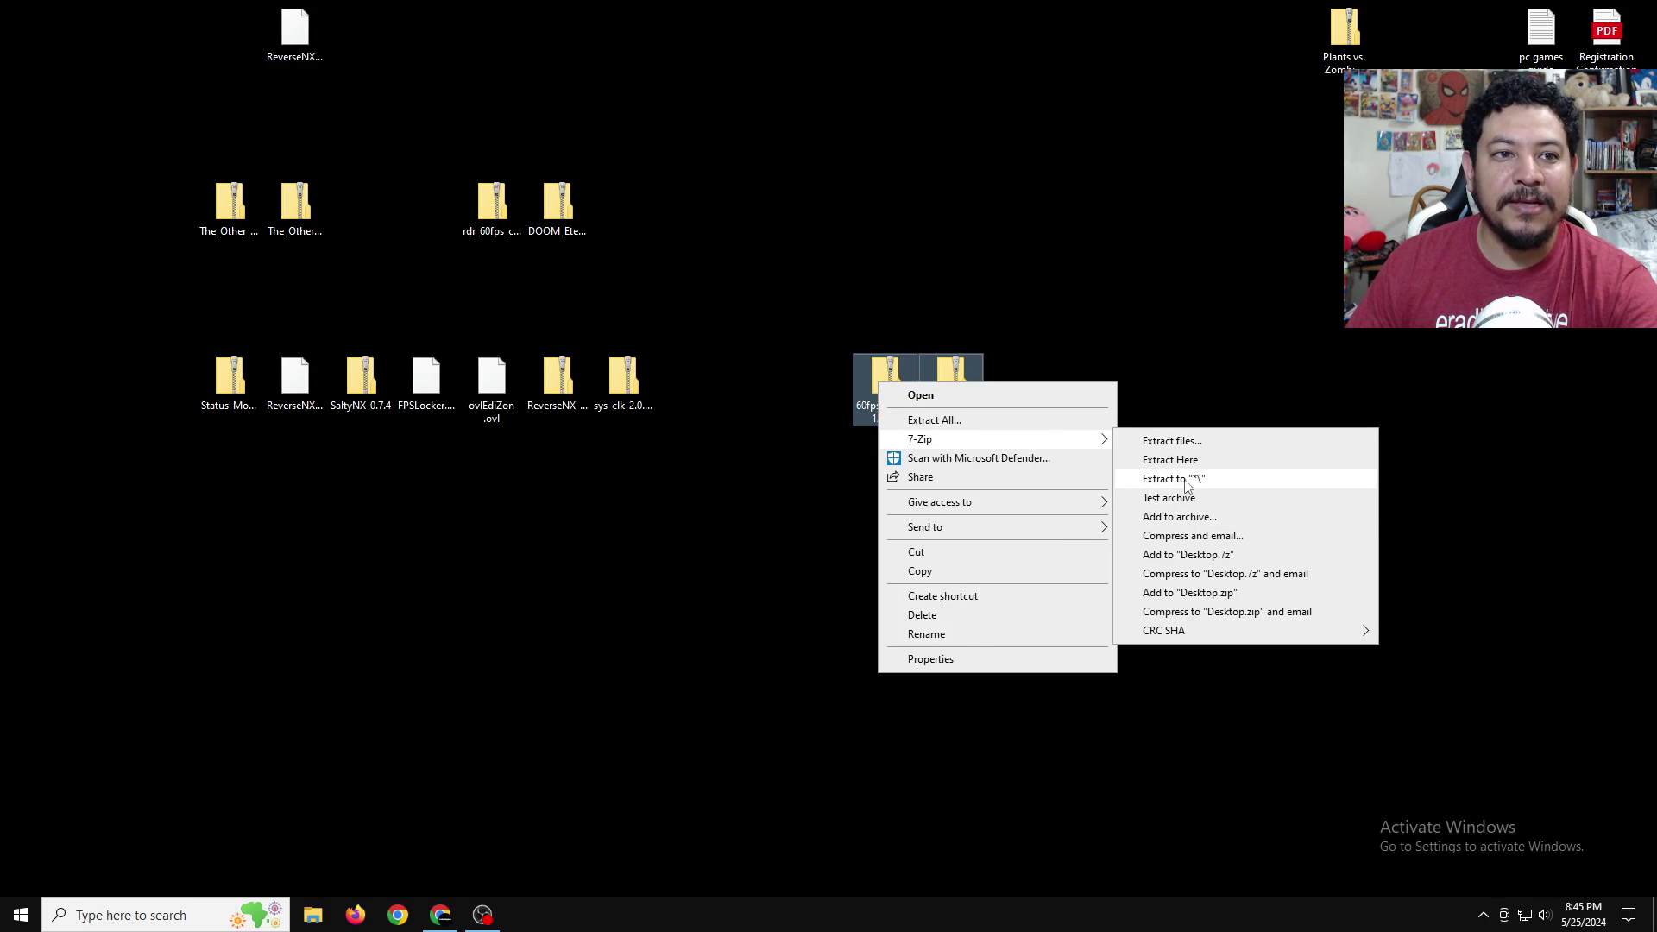
click(1209, 461)
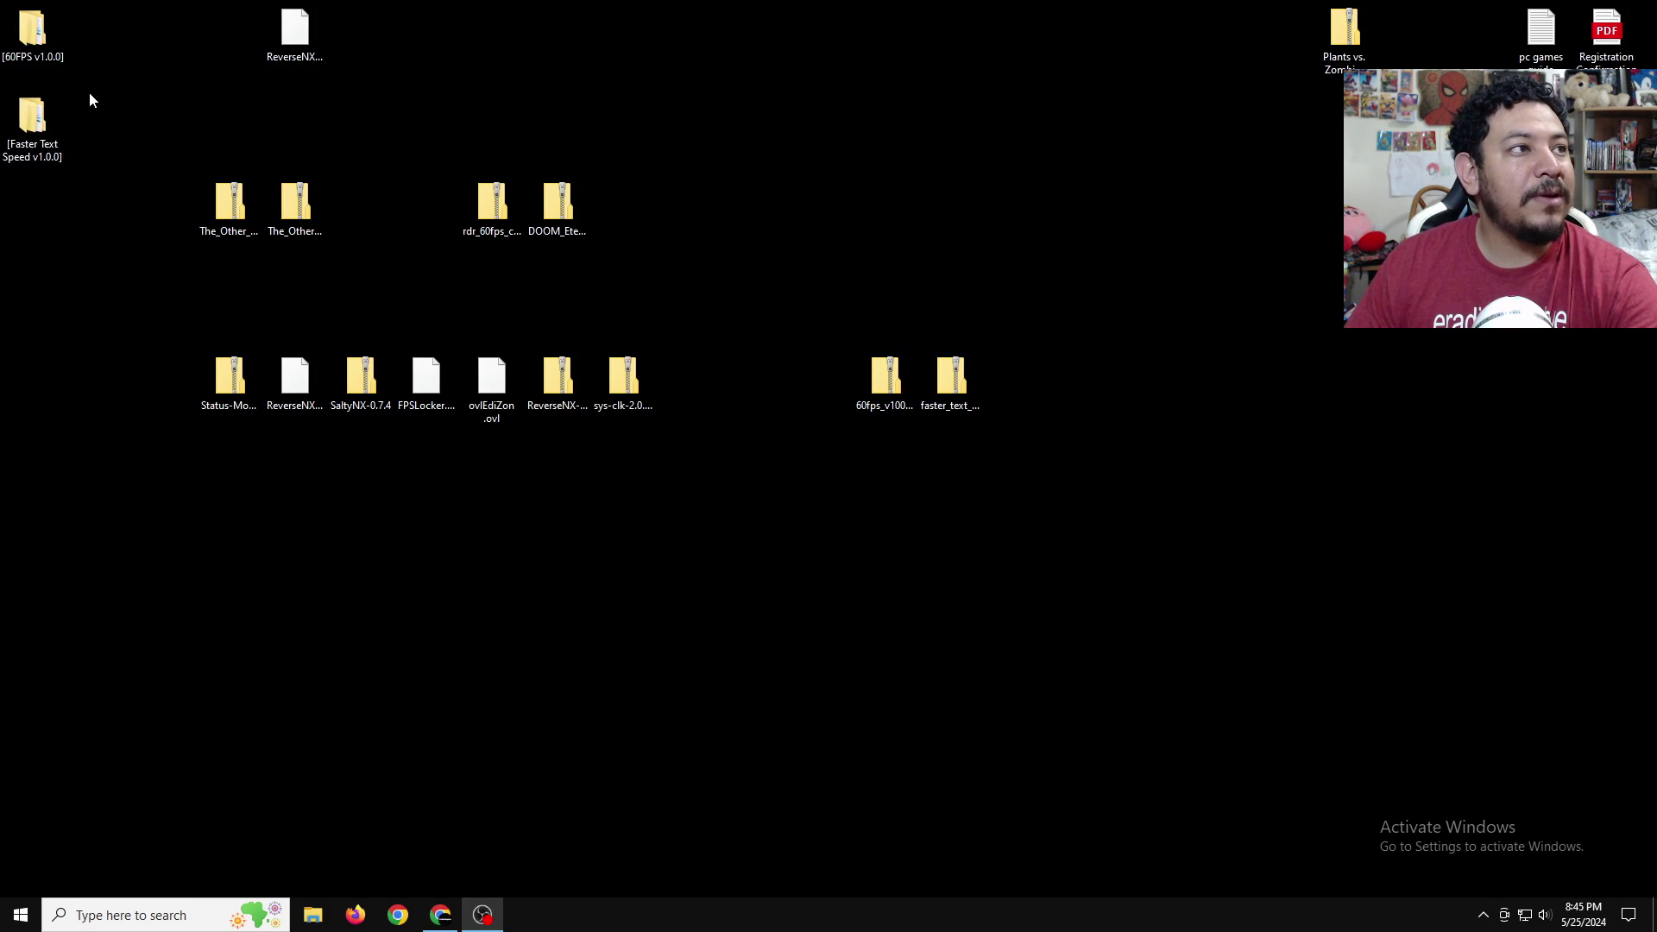
Move the [60FPS v1.0.0] and [Faster Text Speed v1.0.0] folders side by side below the archives
drag(100, 19, 9, 162)
drag(5, 31, 410, 573)
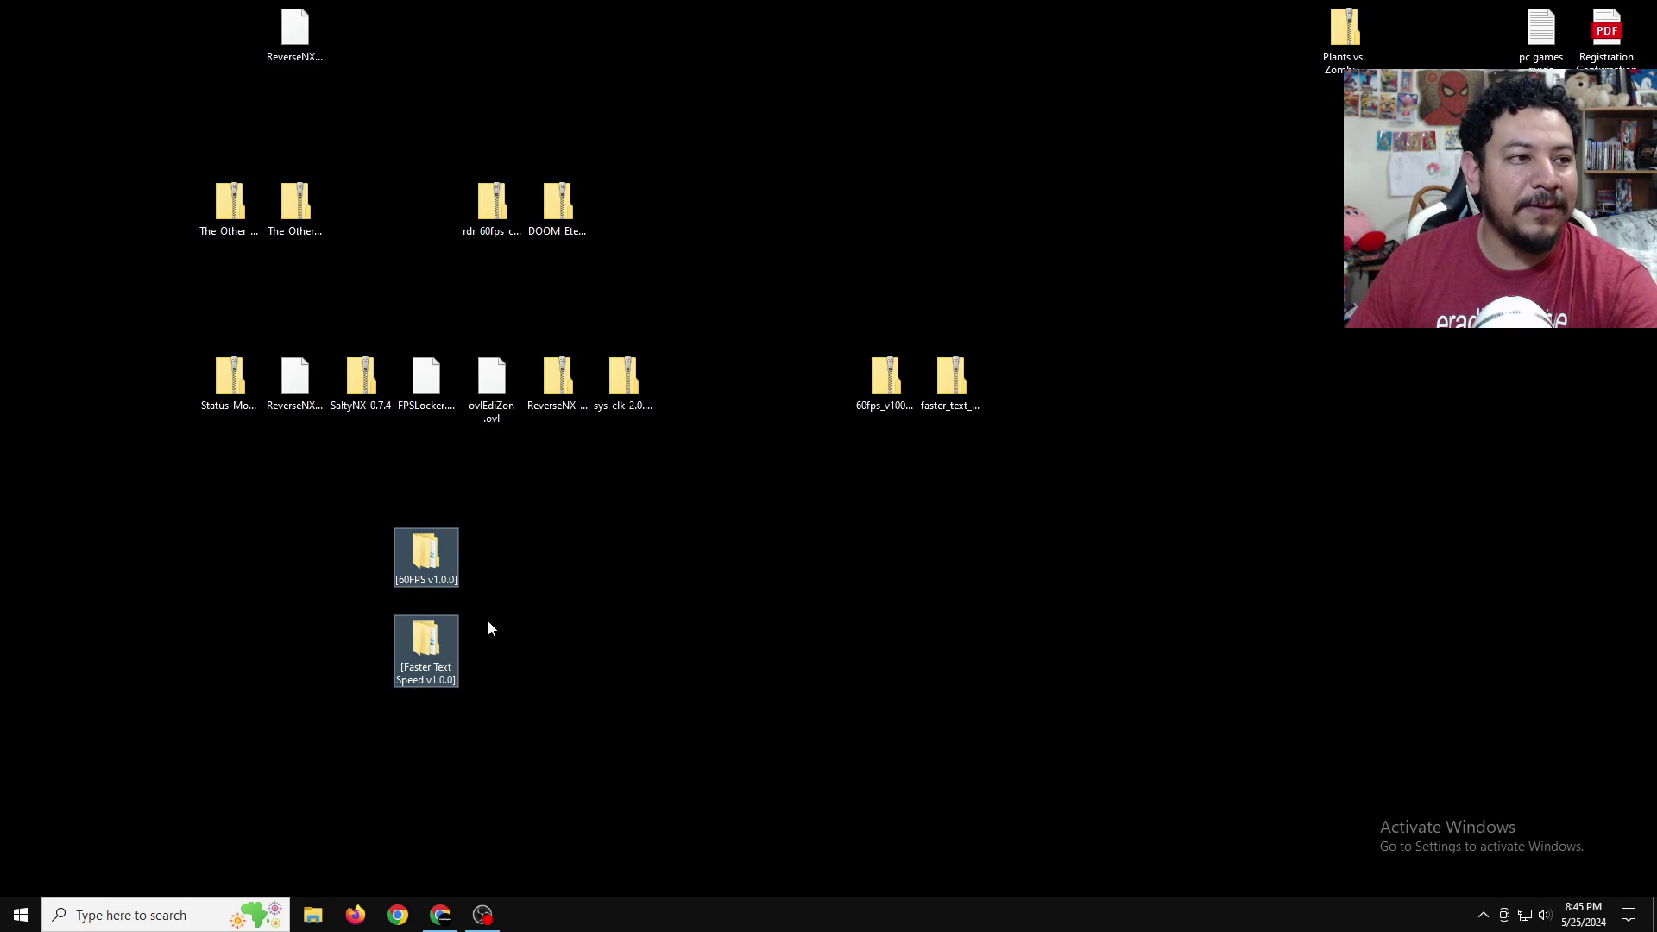
click(447, 644)
drag(446, 644, 513, 560)
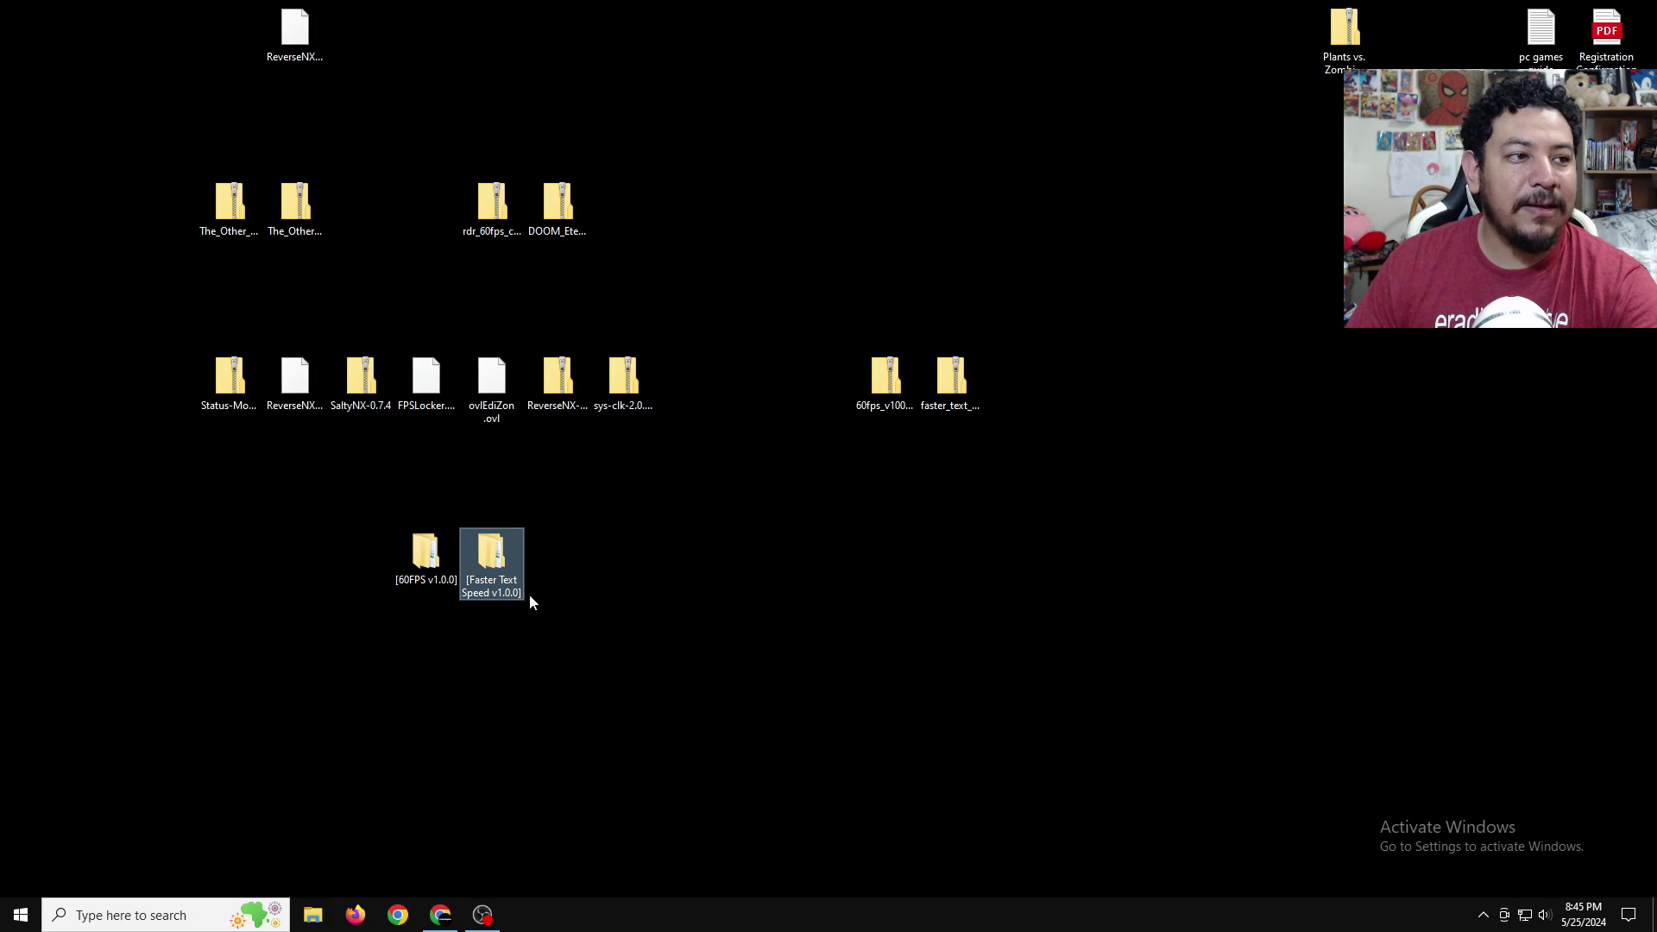
Open both extracted folders in separate windows, with the 60FPS window snapped to the left half
double_click(491, 577)
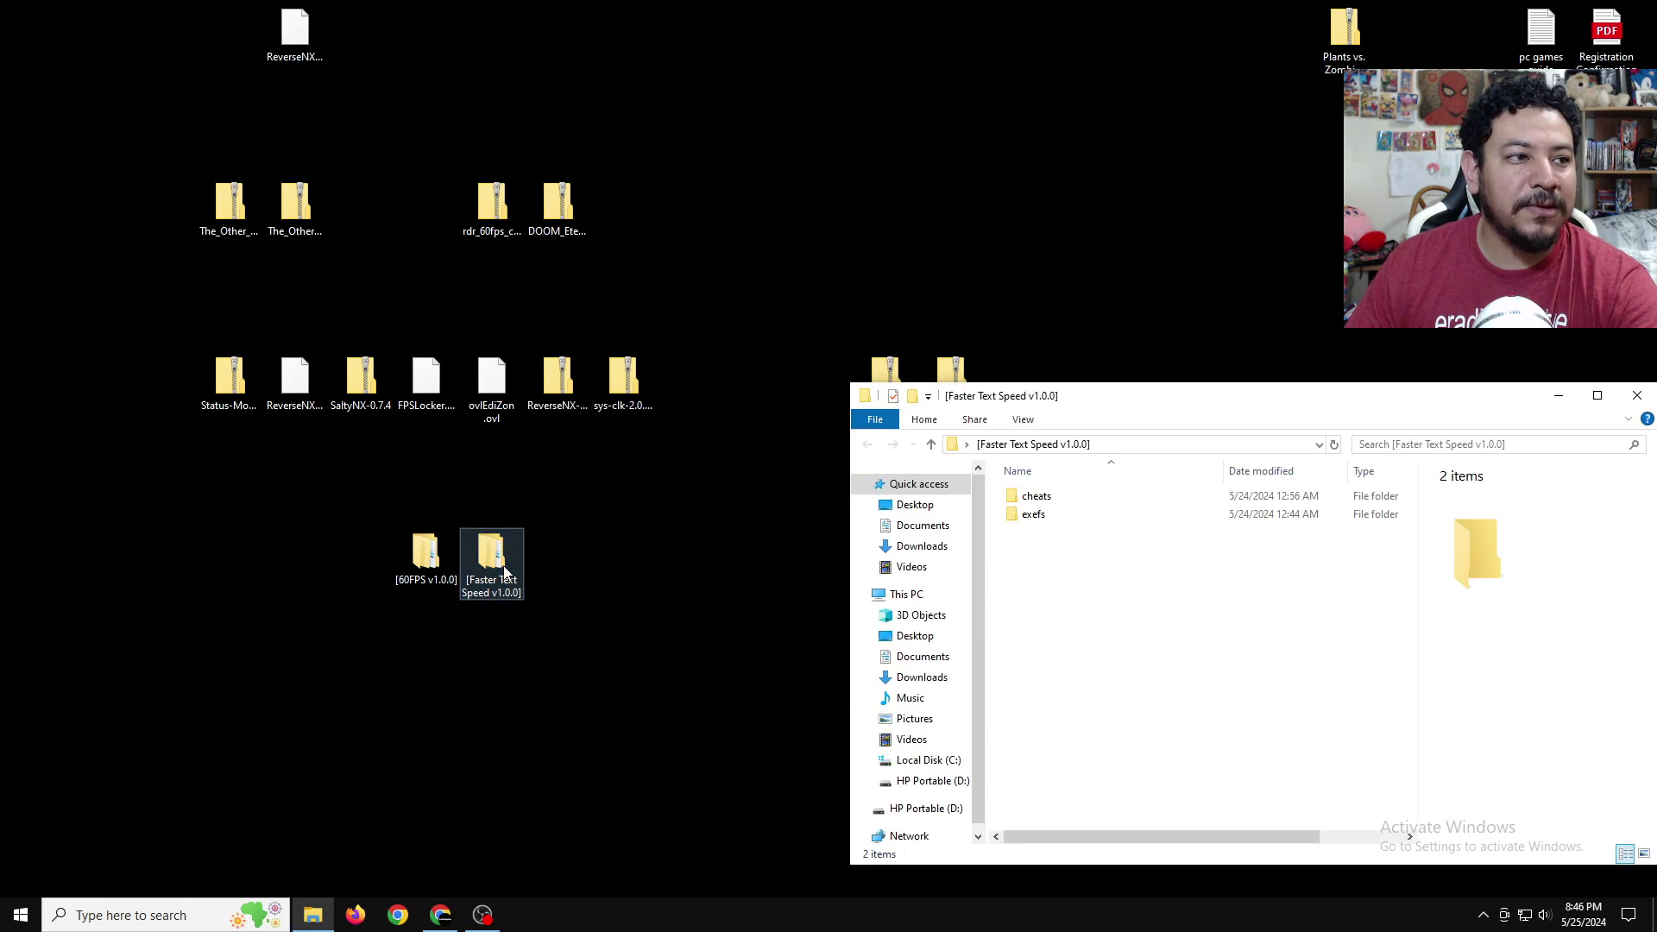
double_click(415, 568)
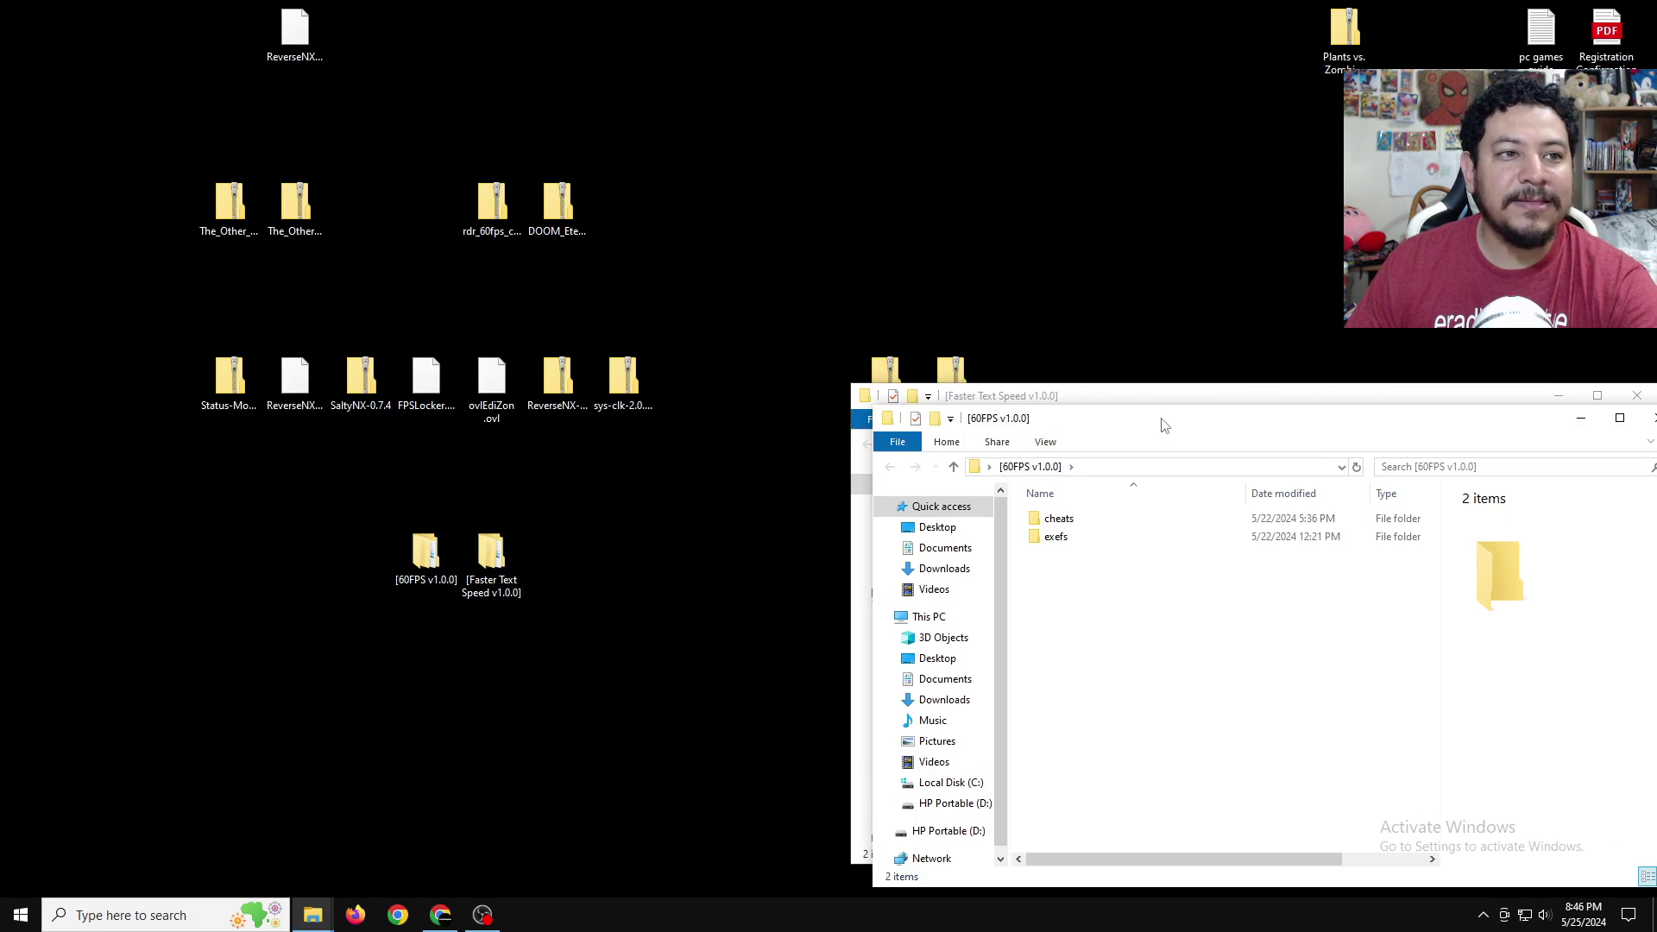
drag(1220, 424, 389, 401)
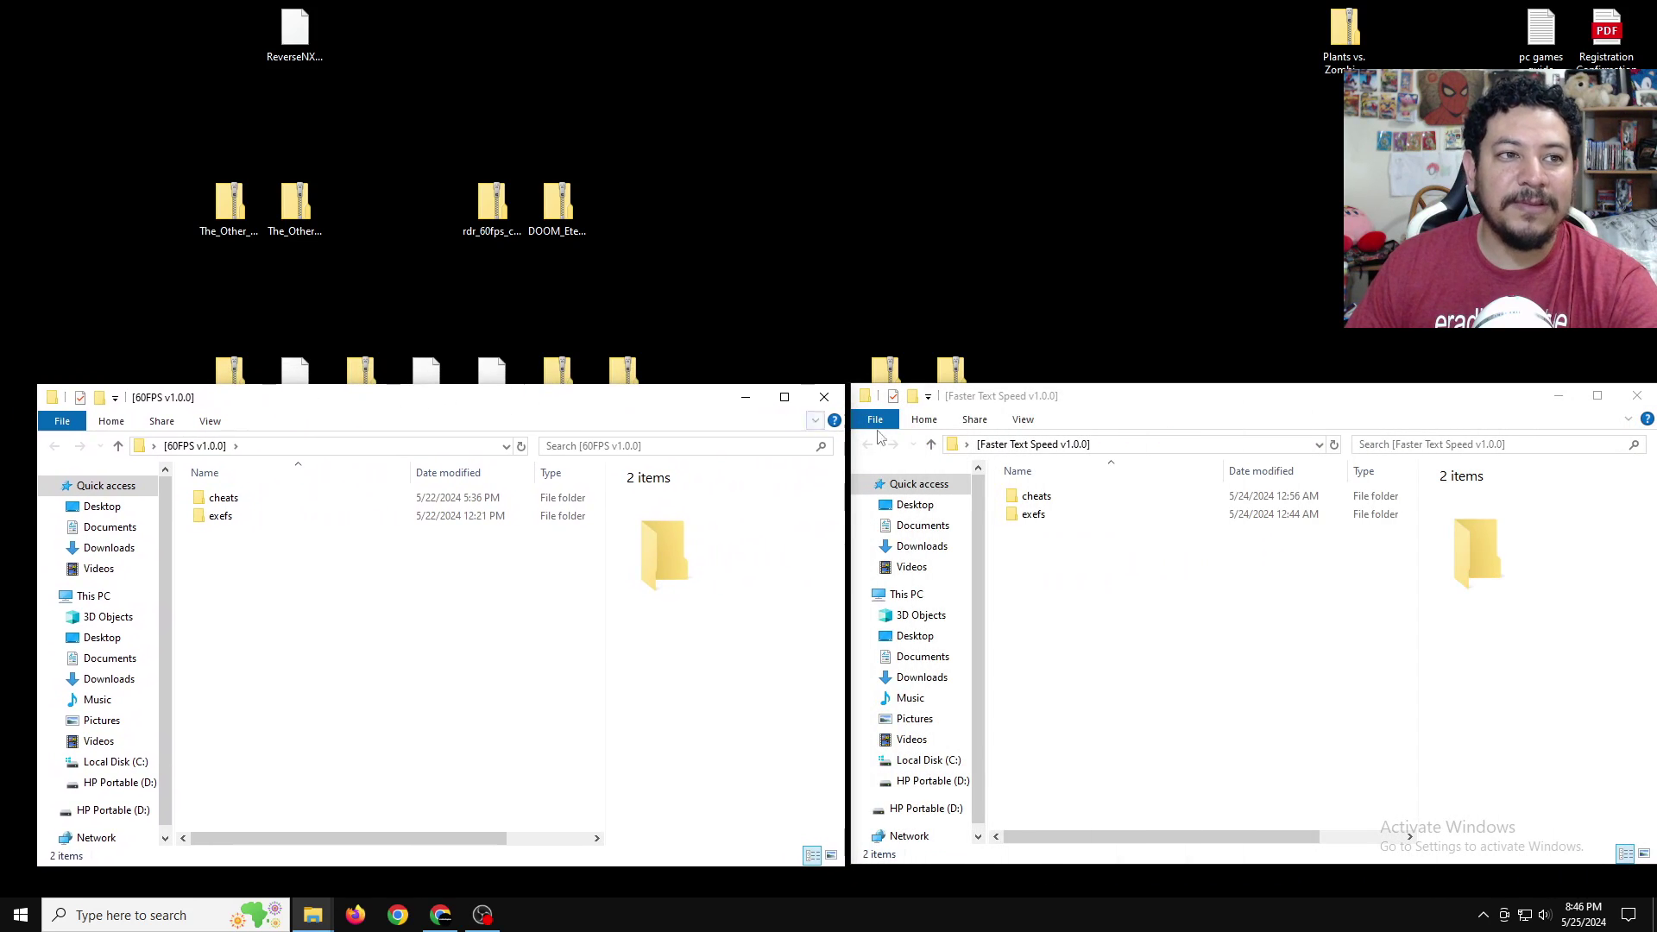
Open each folder's cheats subfolder and open the 60FPS cheat file 78F37BB55D015BE3 as text
double_click(230, 504)
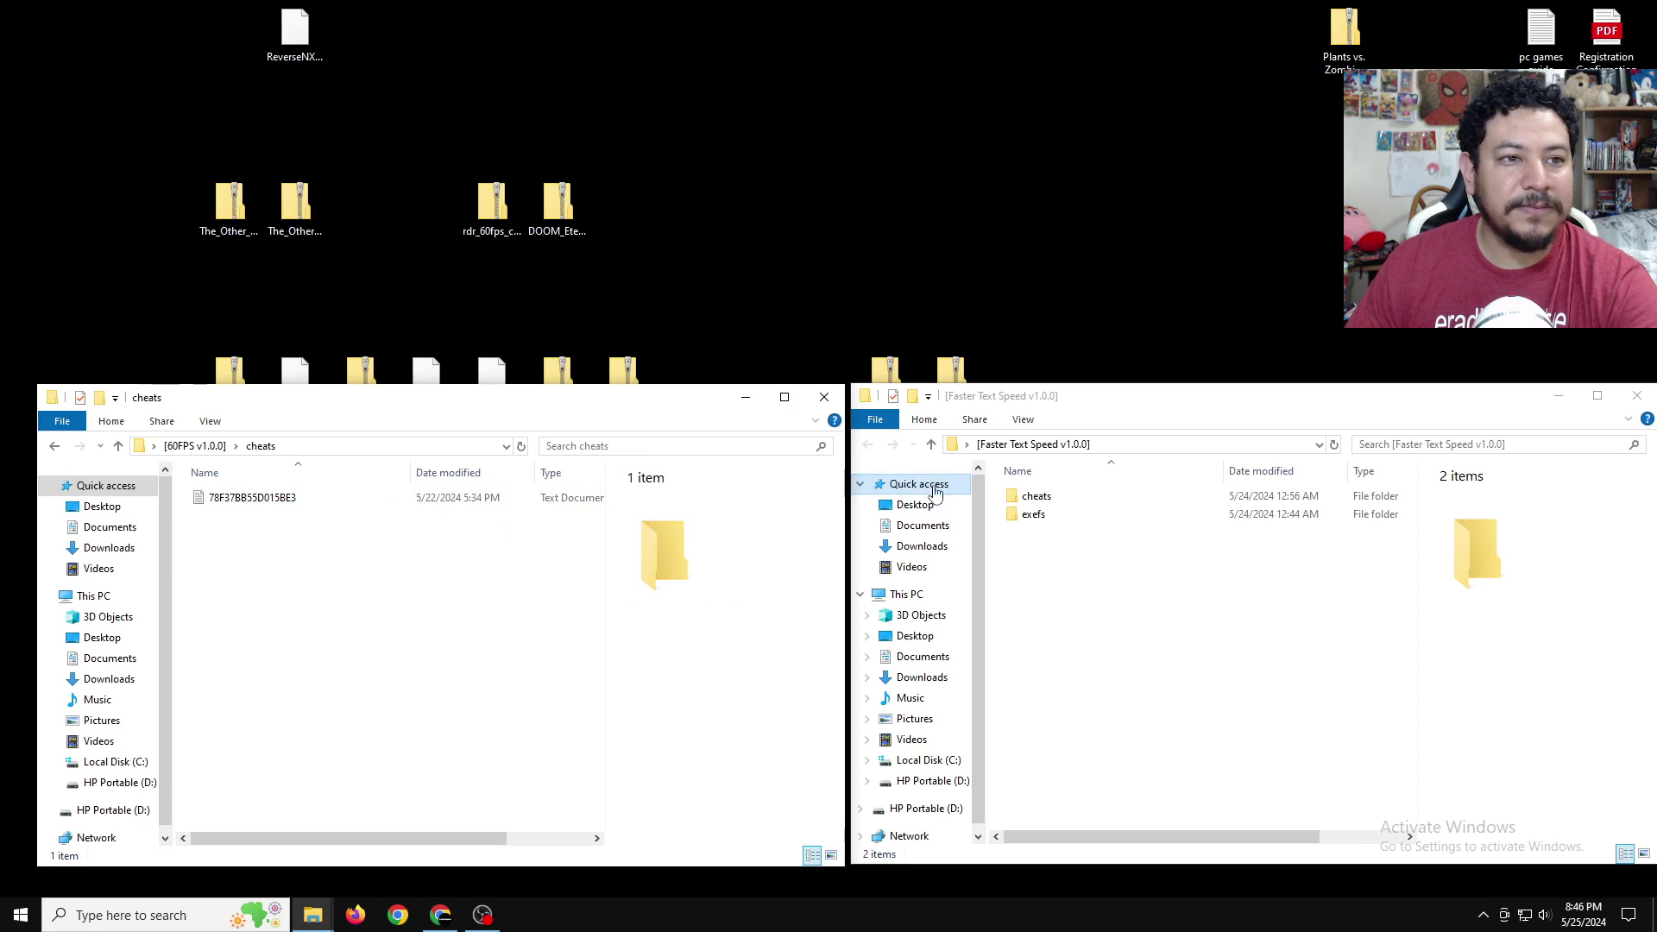
double_click(1060, 498)
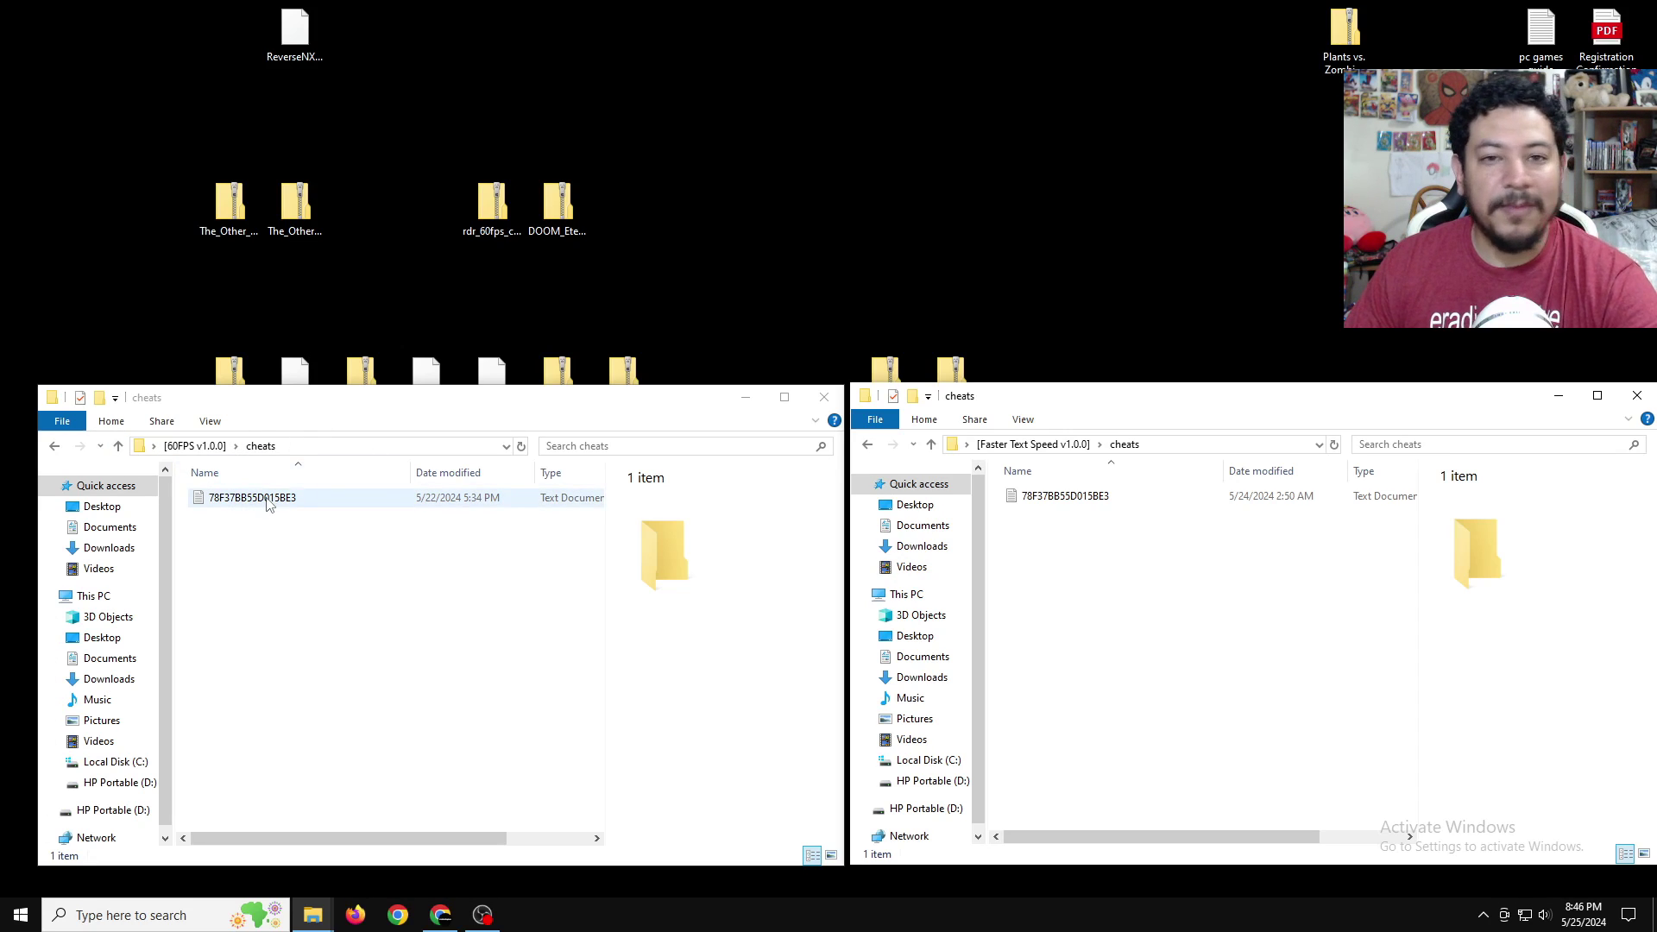
double_click(251, 500)
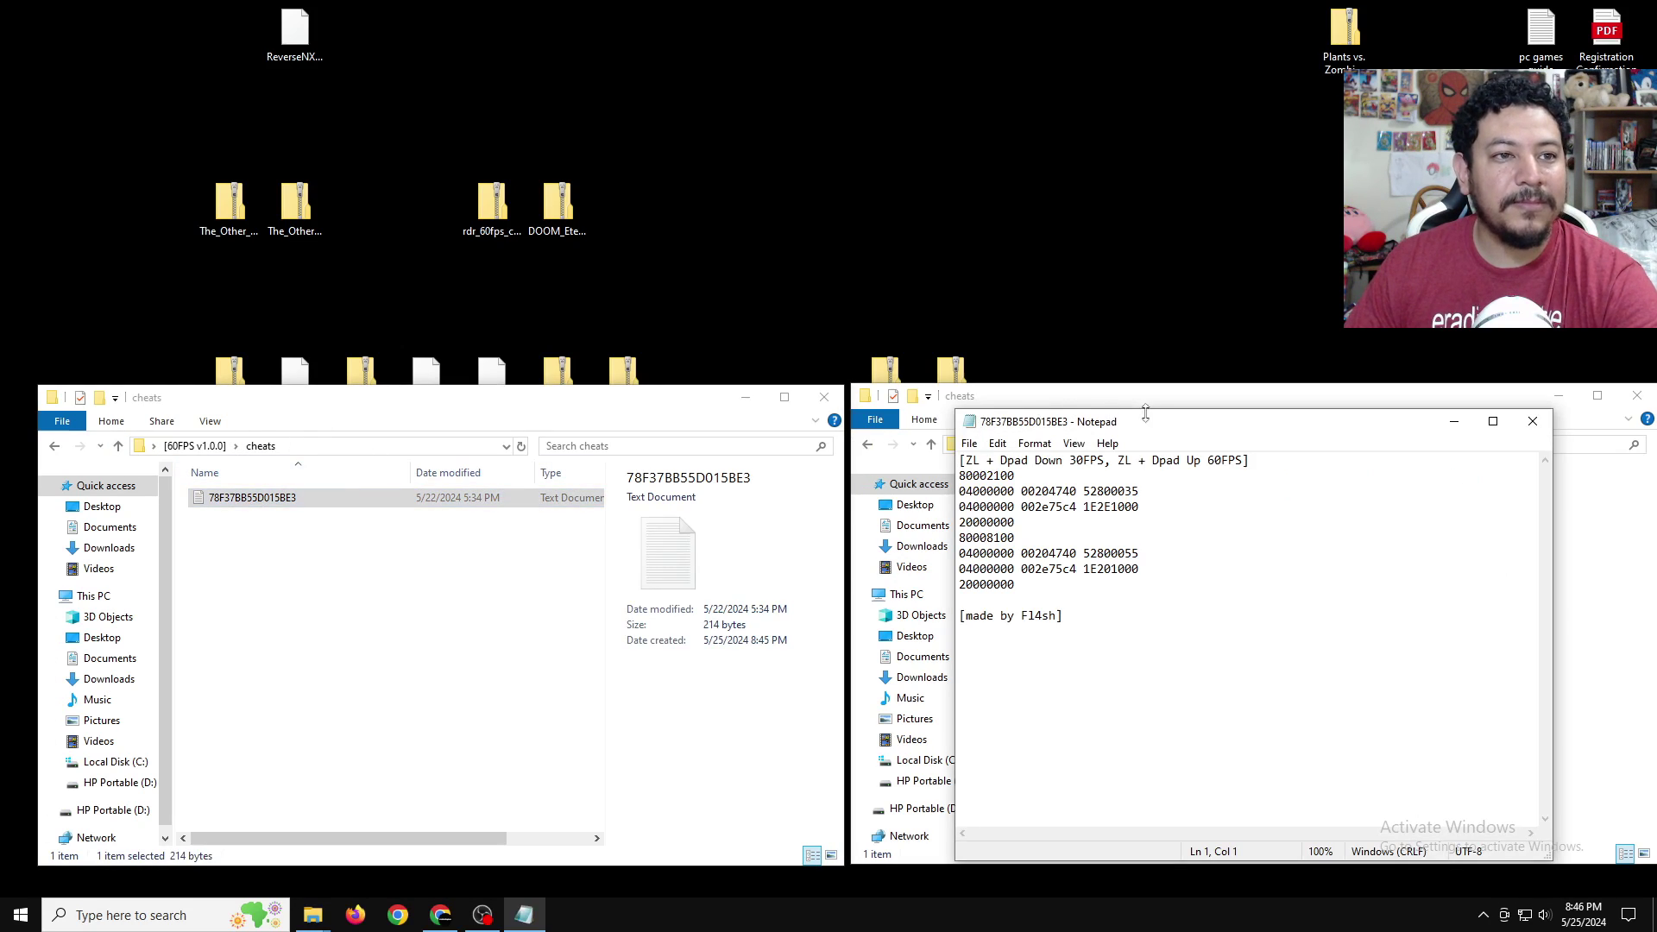
Open the text speed cheat file beside the 60FPS one and copy its whole ZR cheat block
drag(1164, 429, 351, 420)
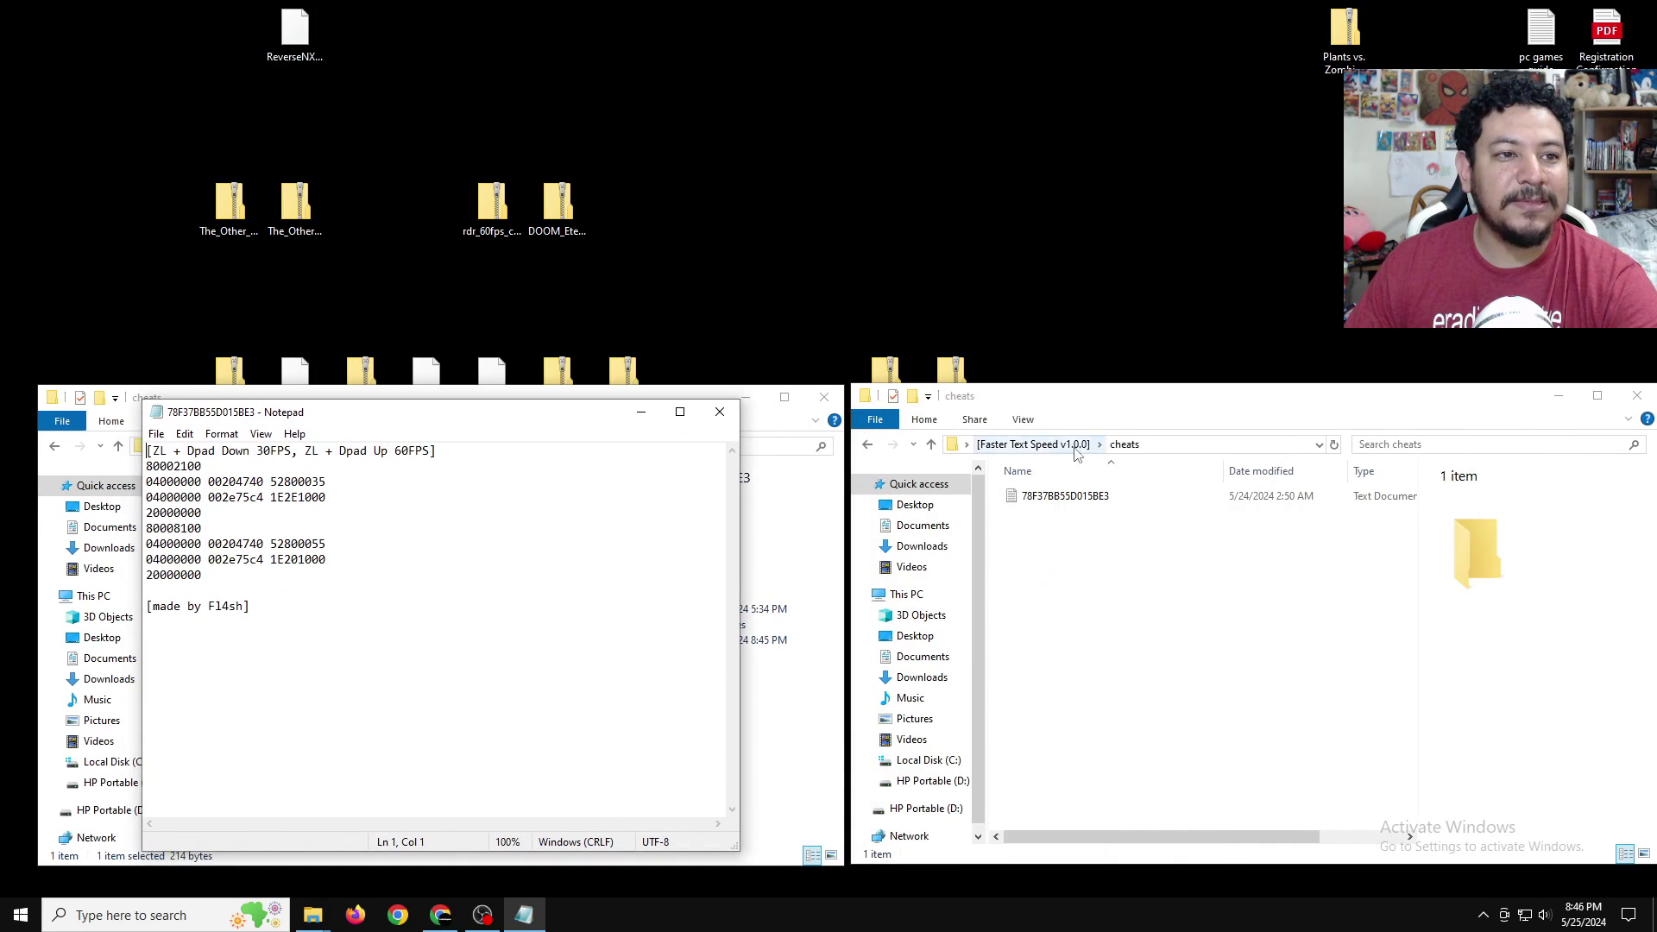
double_click(1104, 495)
drag(1129, 433, 1157, 428)
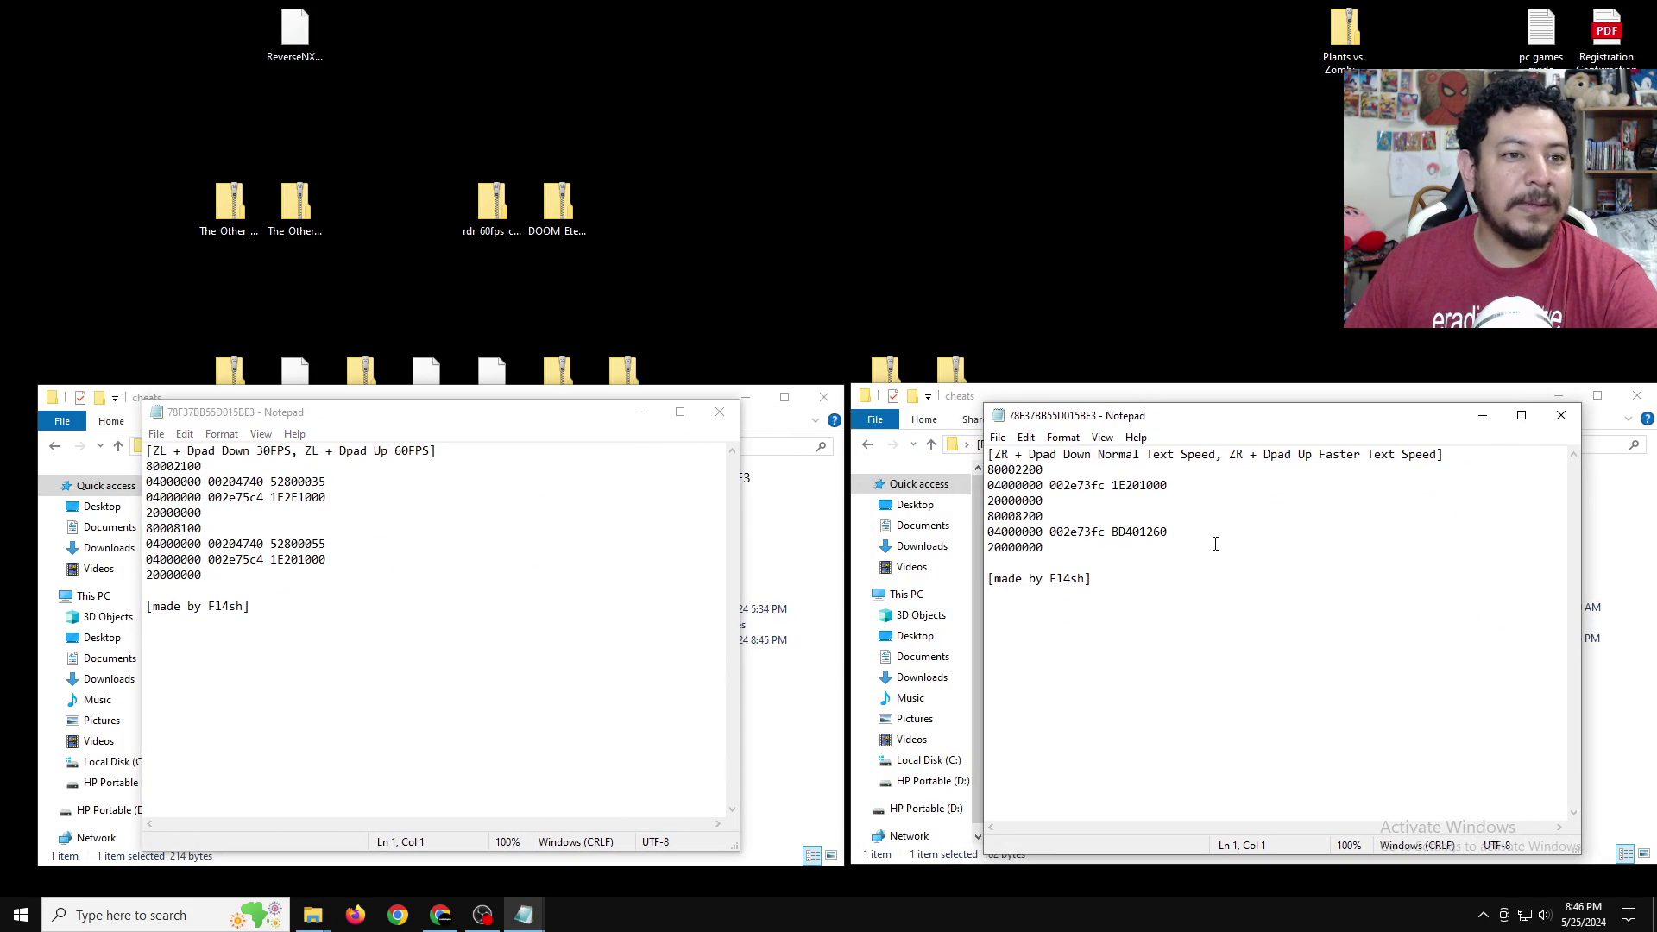
drag(1064, 544, 973, 450)
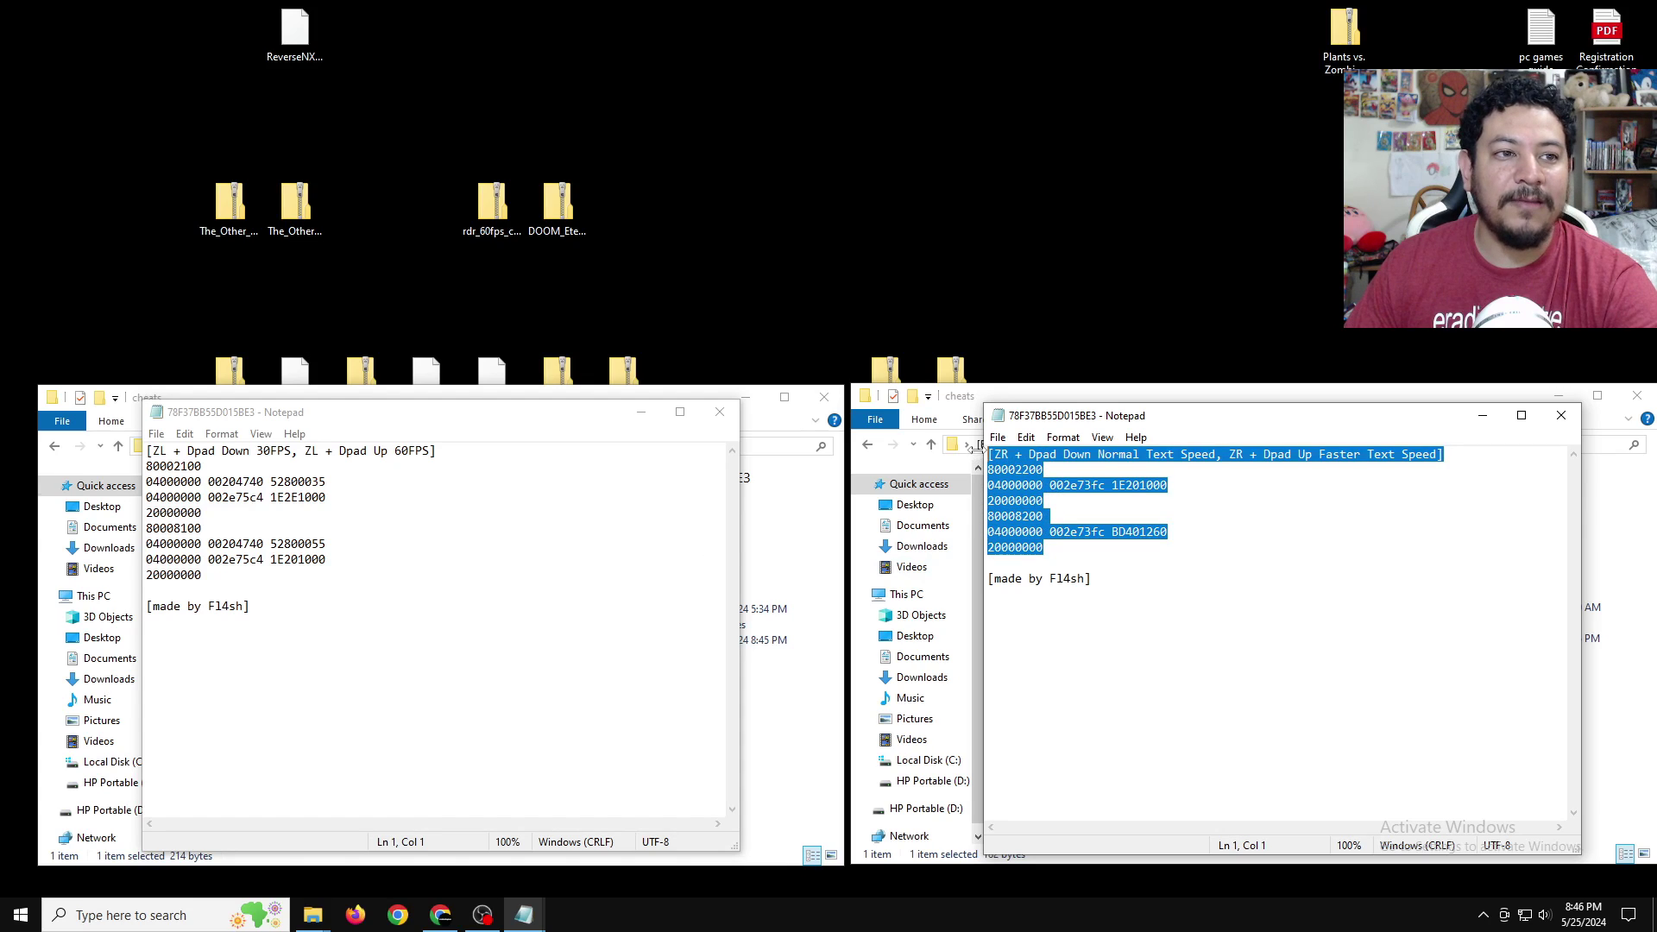
right_click(1013, 509)
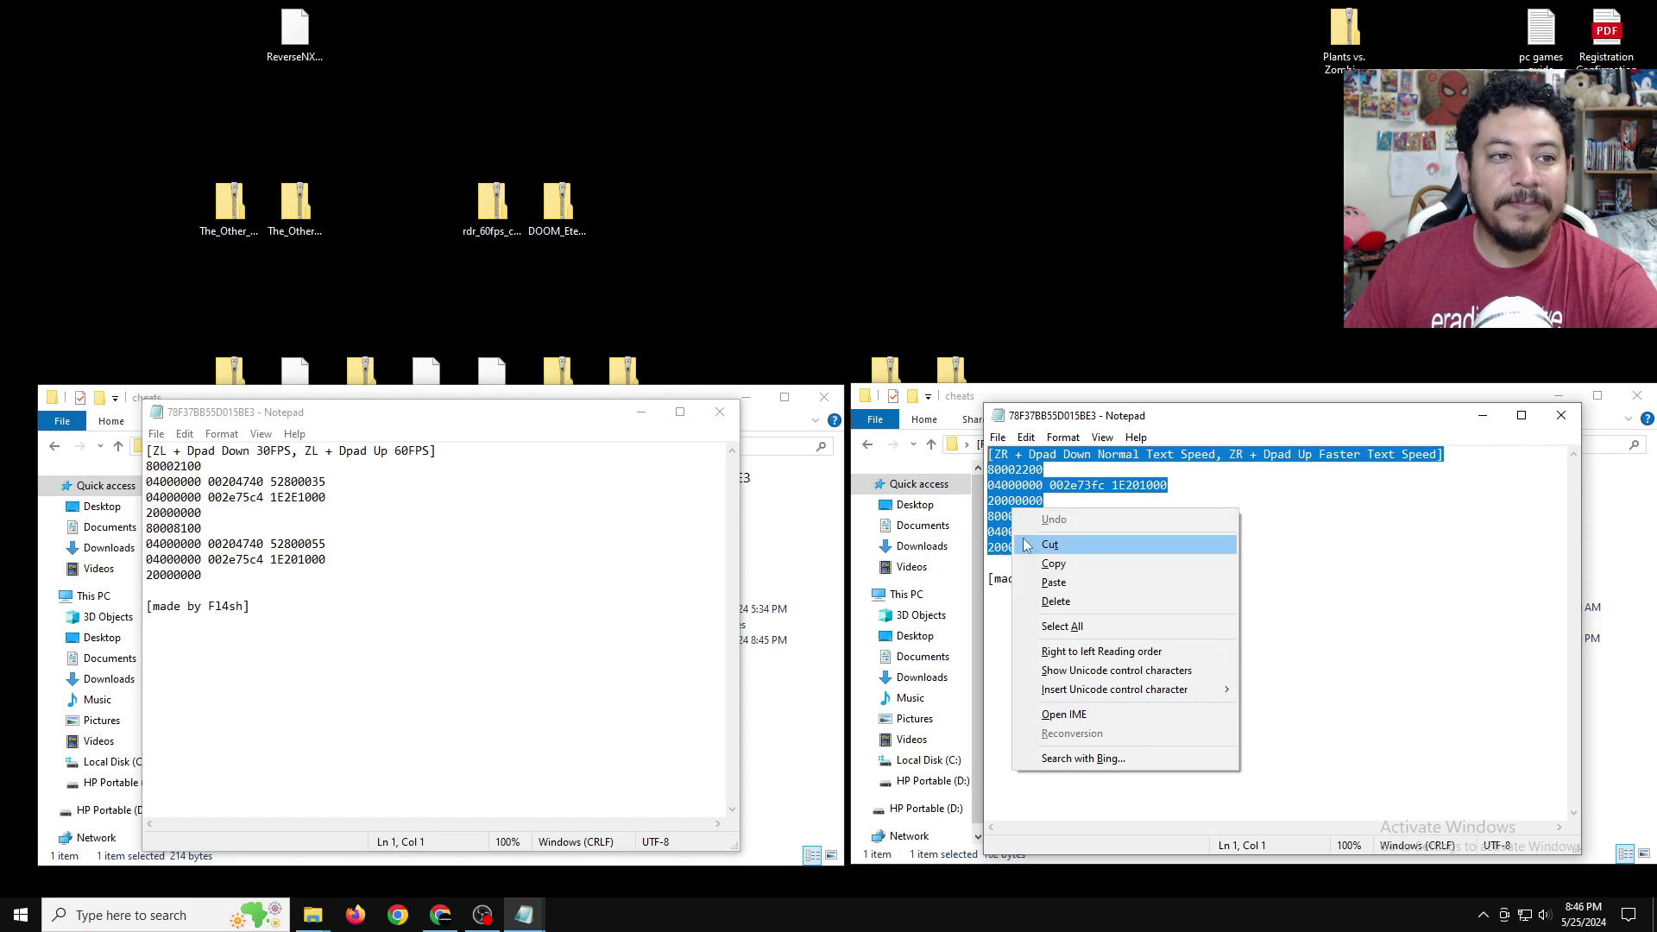
click(1059, 566)
Paste the ZR block after blank lines below the 60FPS codes, save the merged file, and close it
click(251, 582)
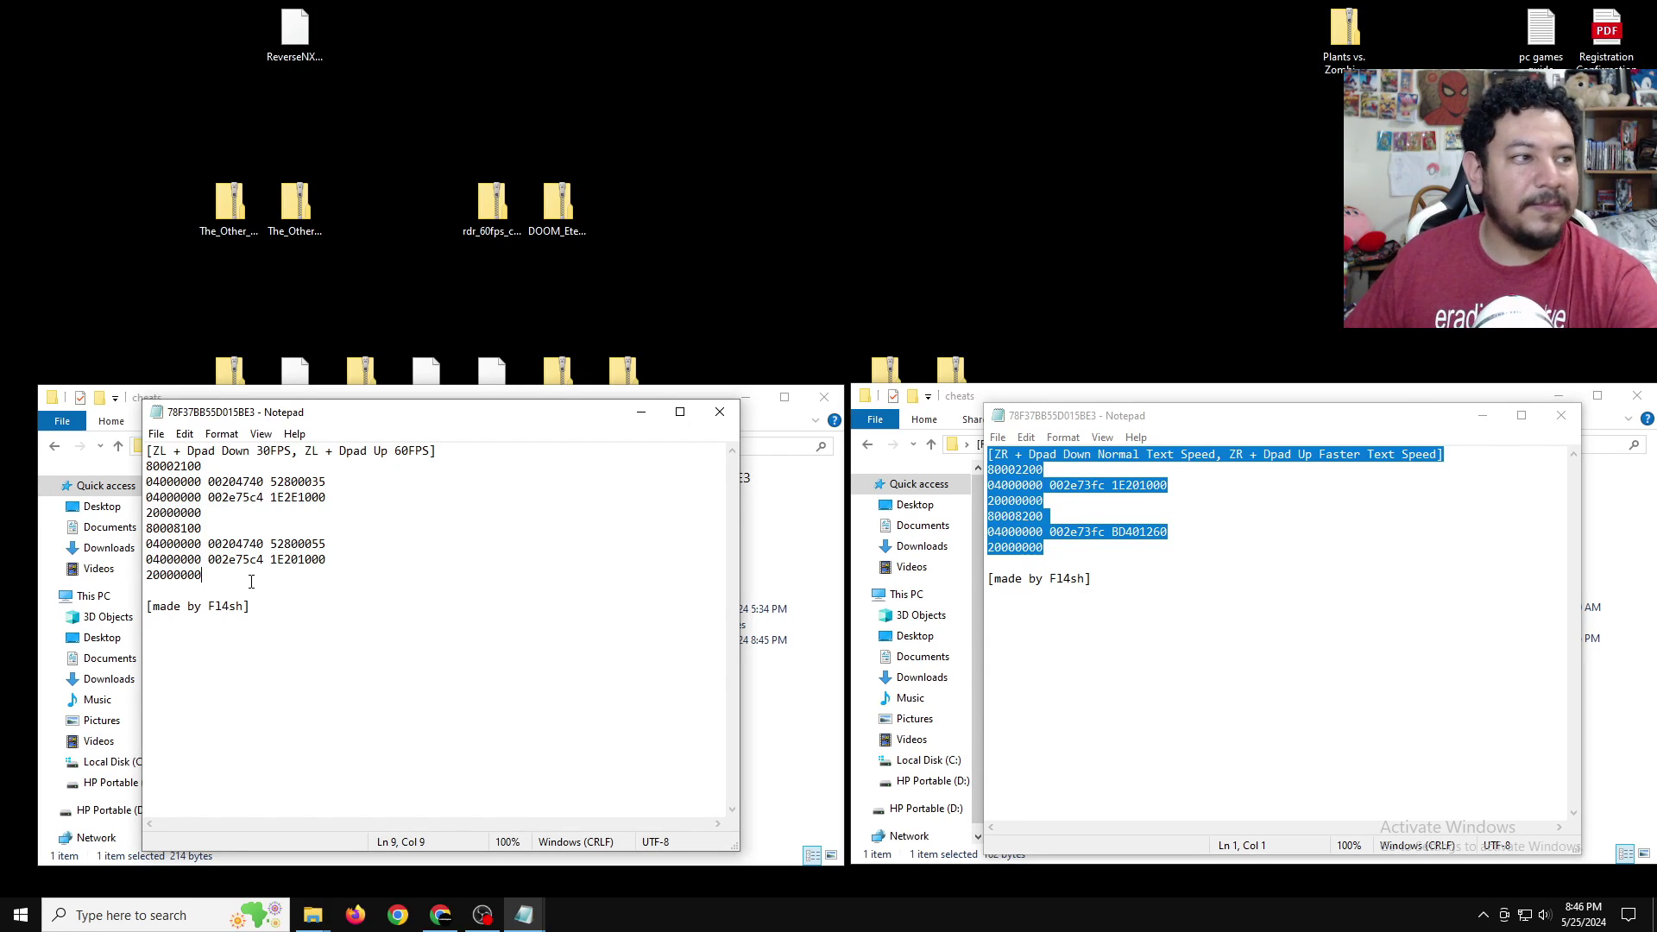
key(Return)
key(Return)
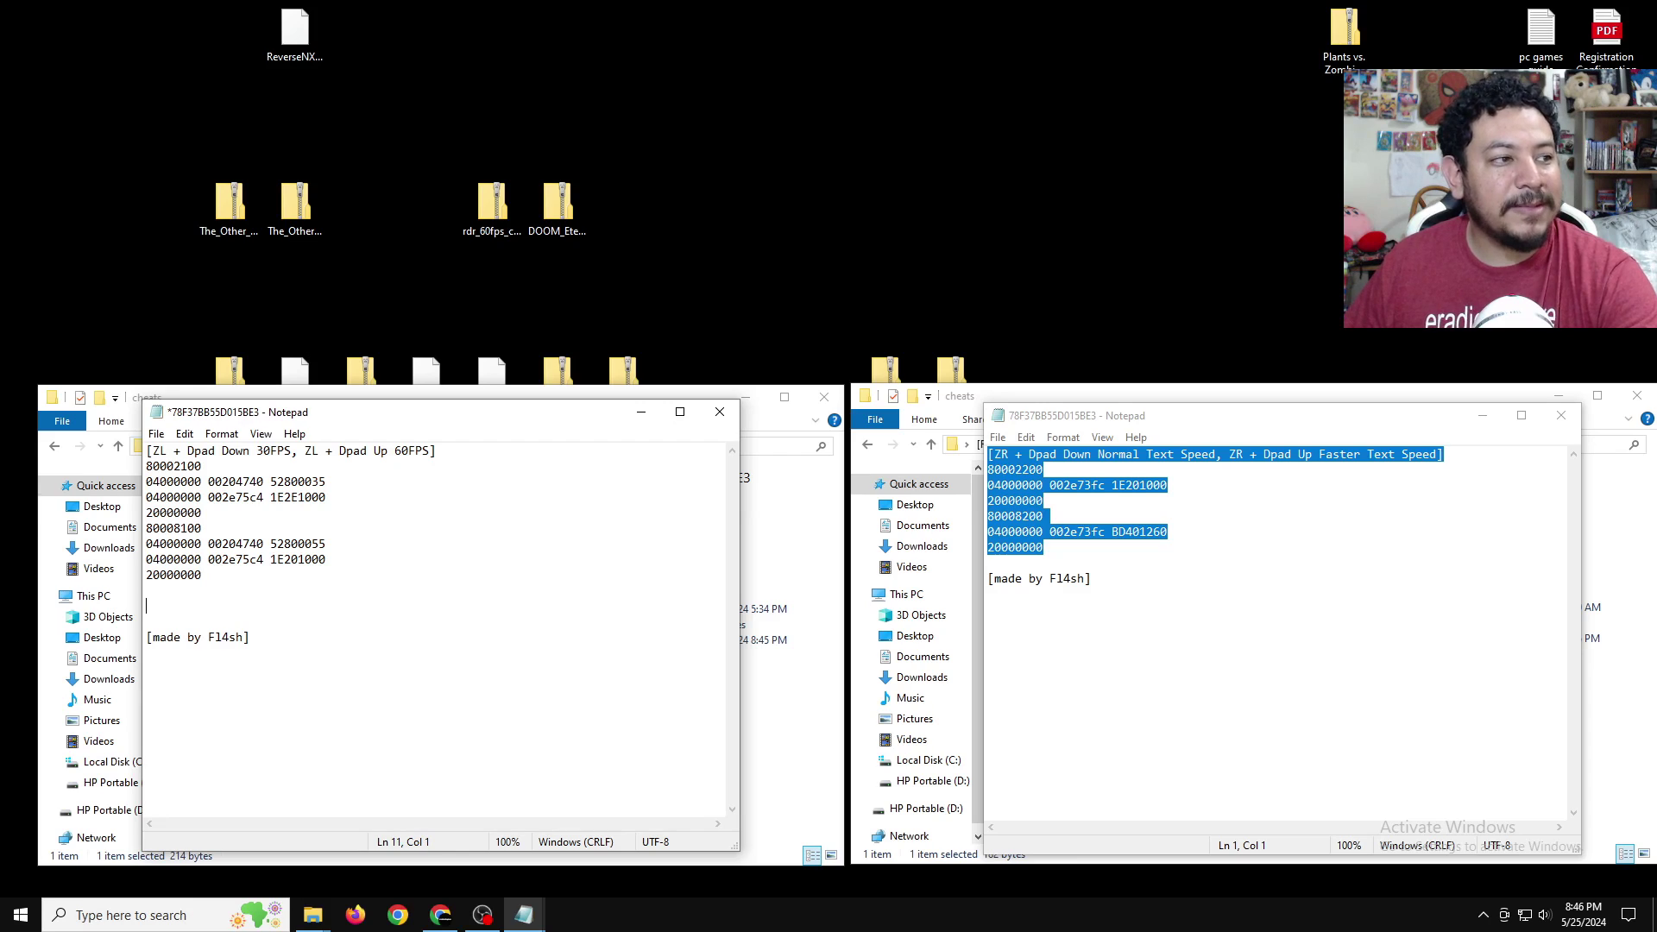
right_click(192, 606)
click(228, 678)
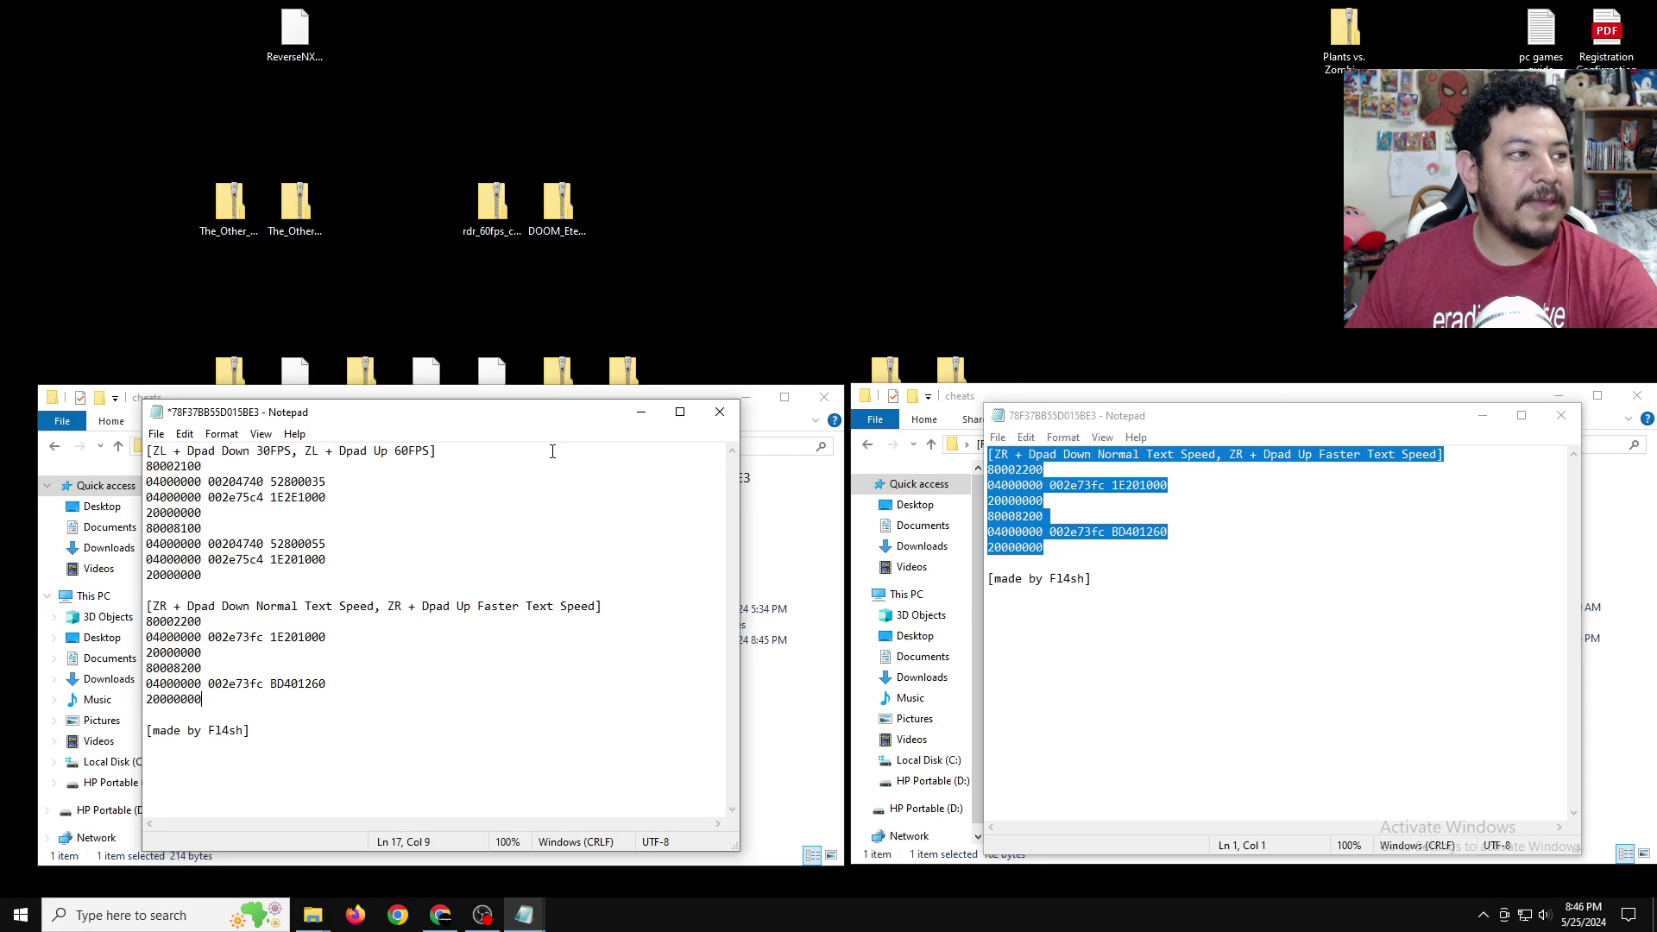
click(156, 434)
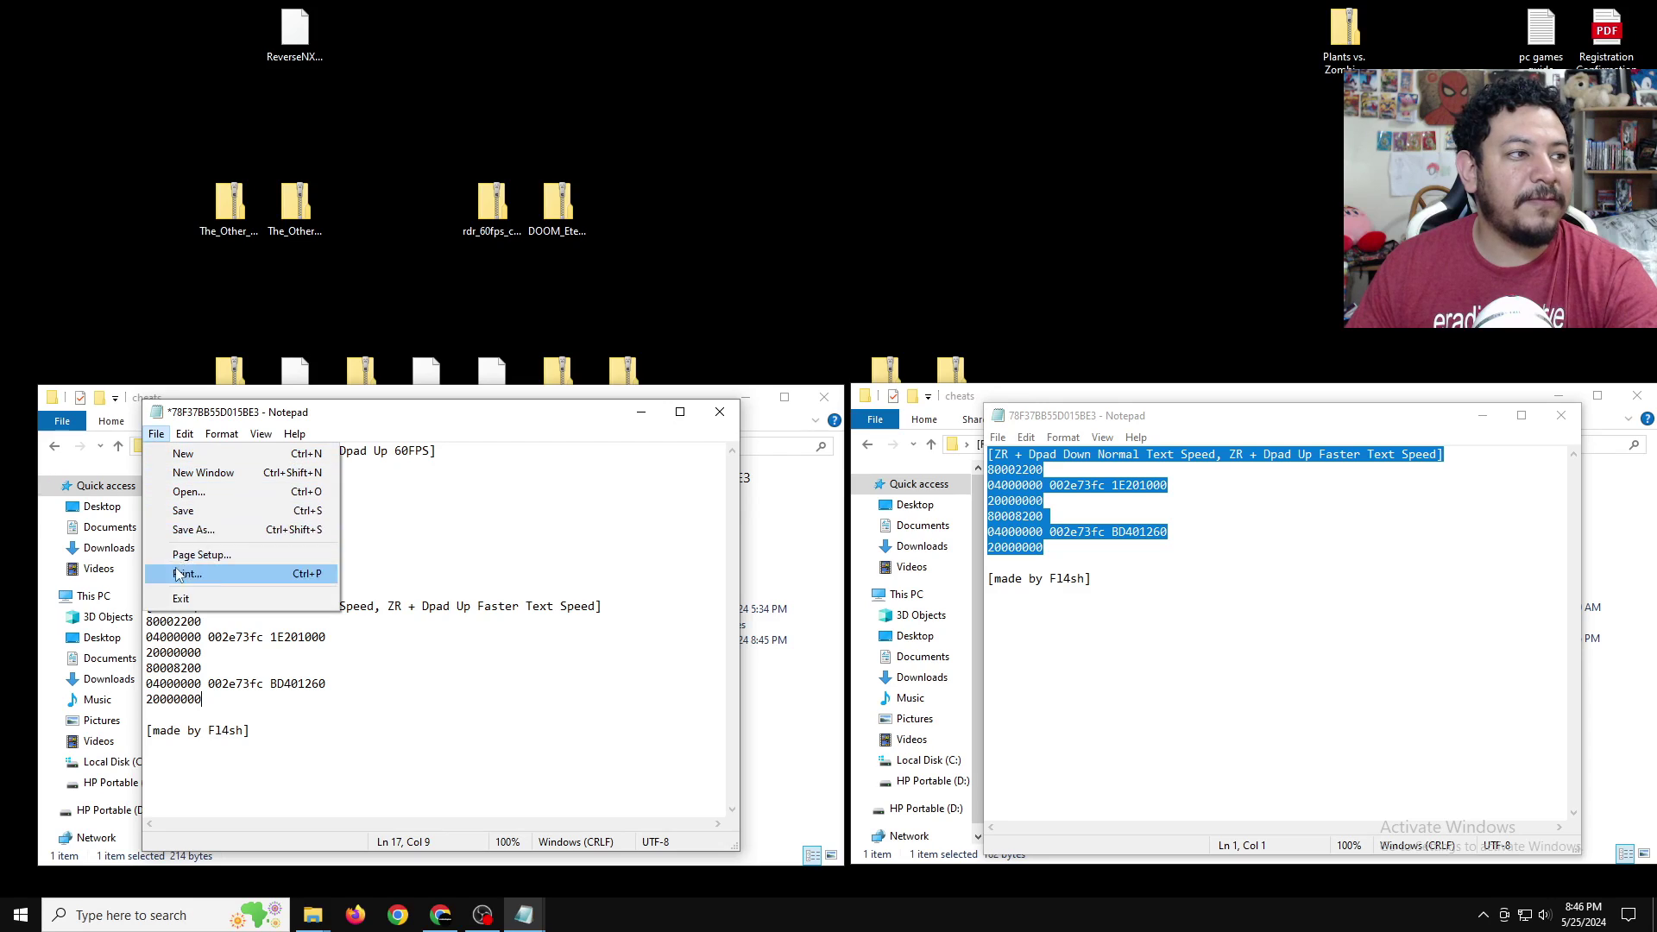
click(212, 515)
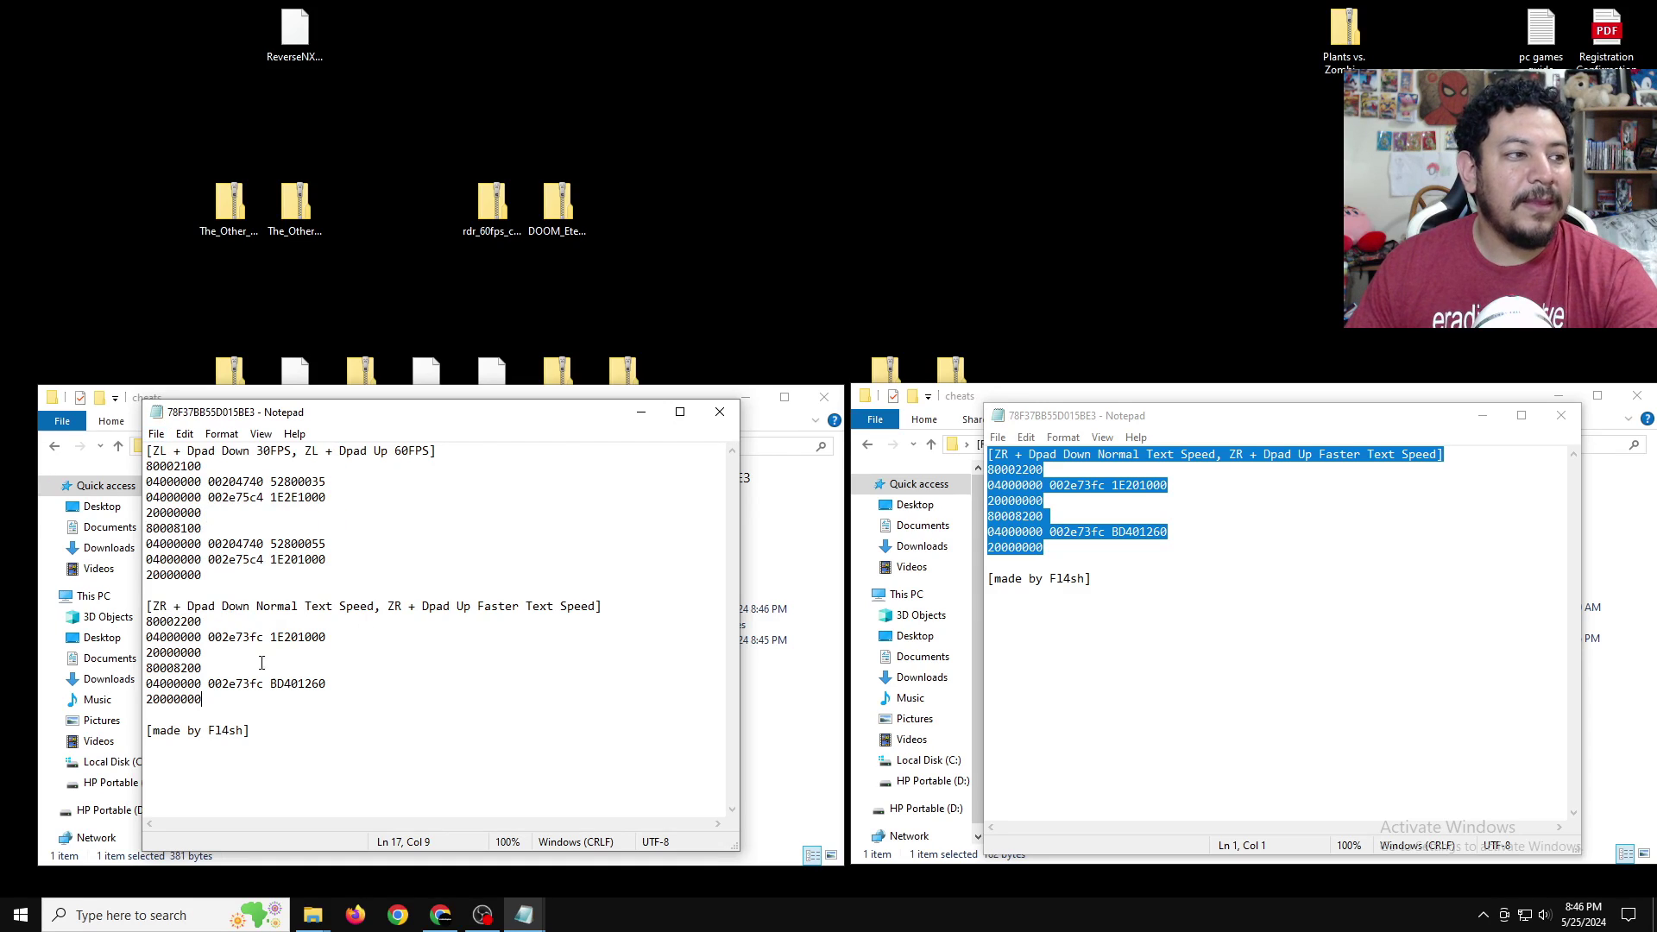
click(717, 414)
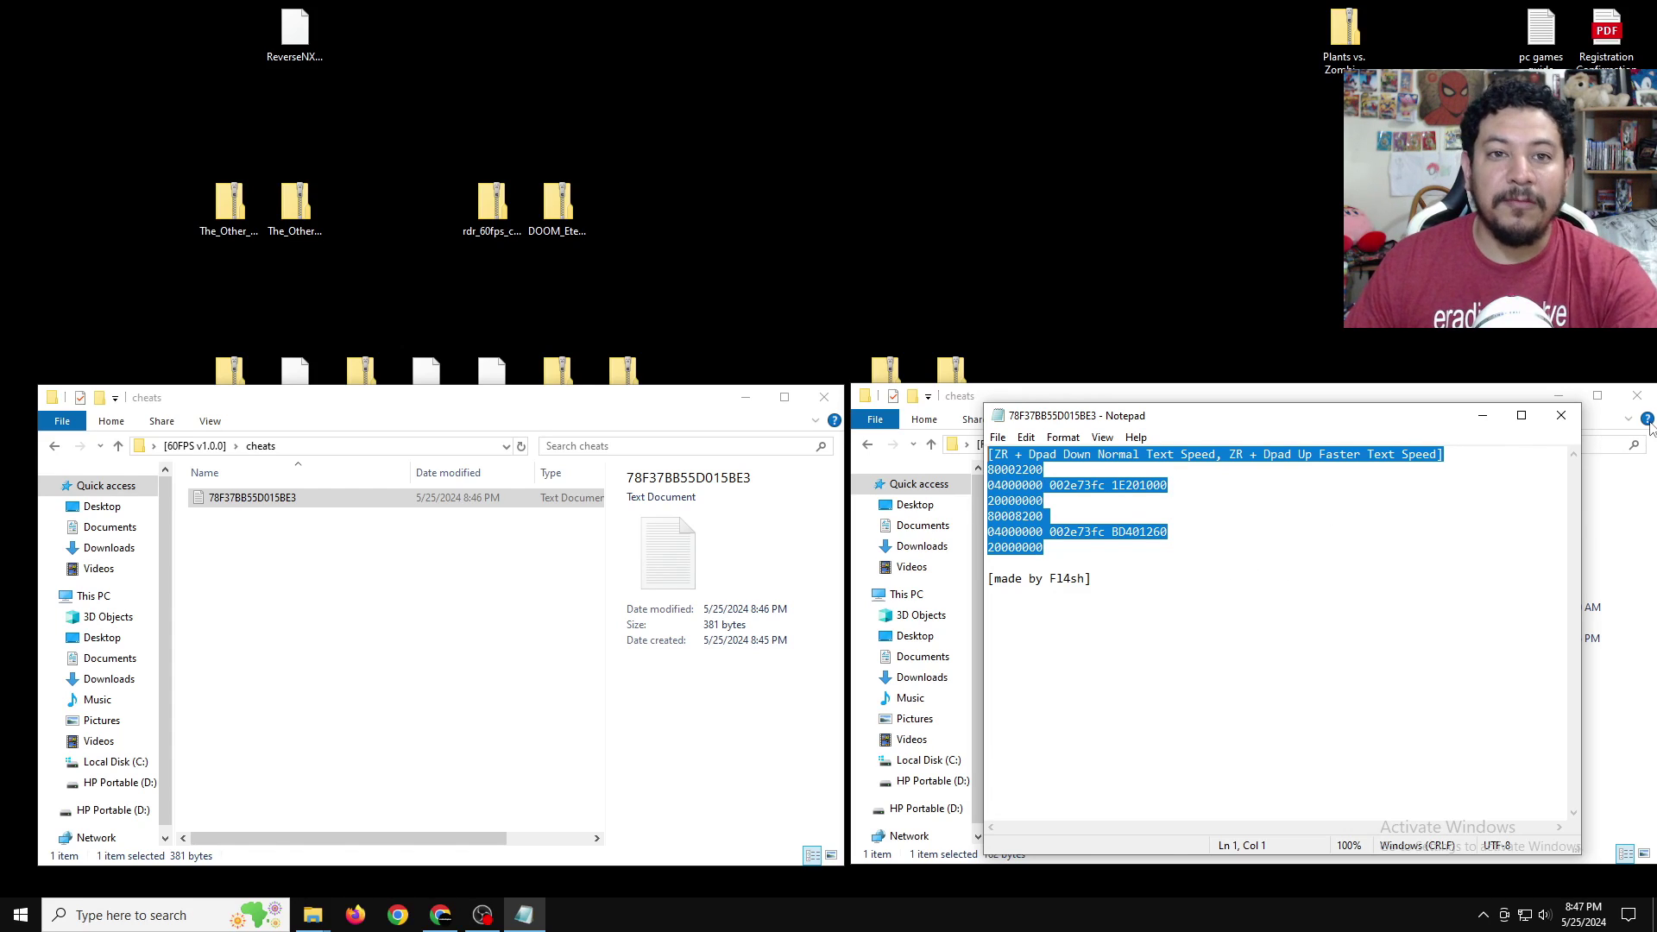
Close the text speed cheat's Notepad window and show This PC in the right Explorer window
click(1571, 427)
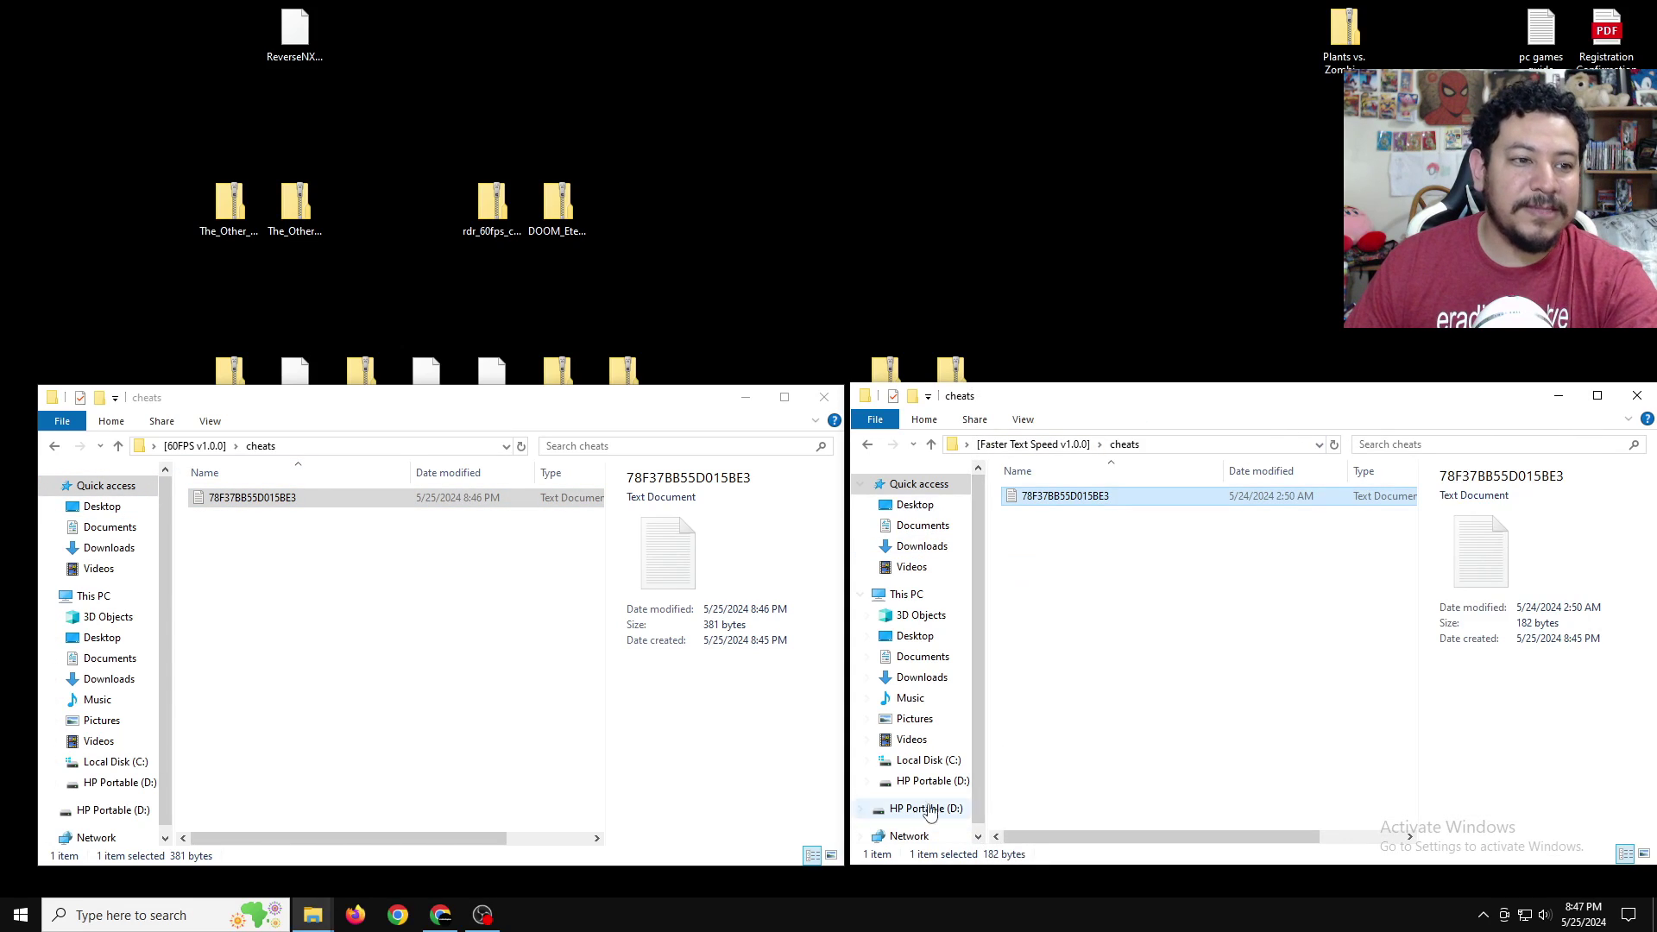
click(904, 593)
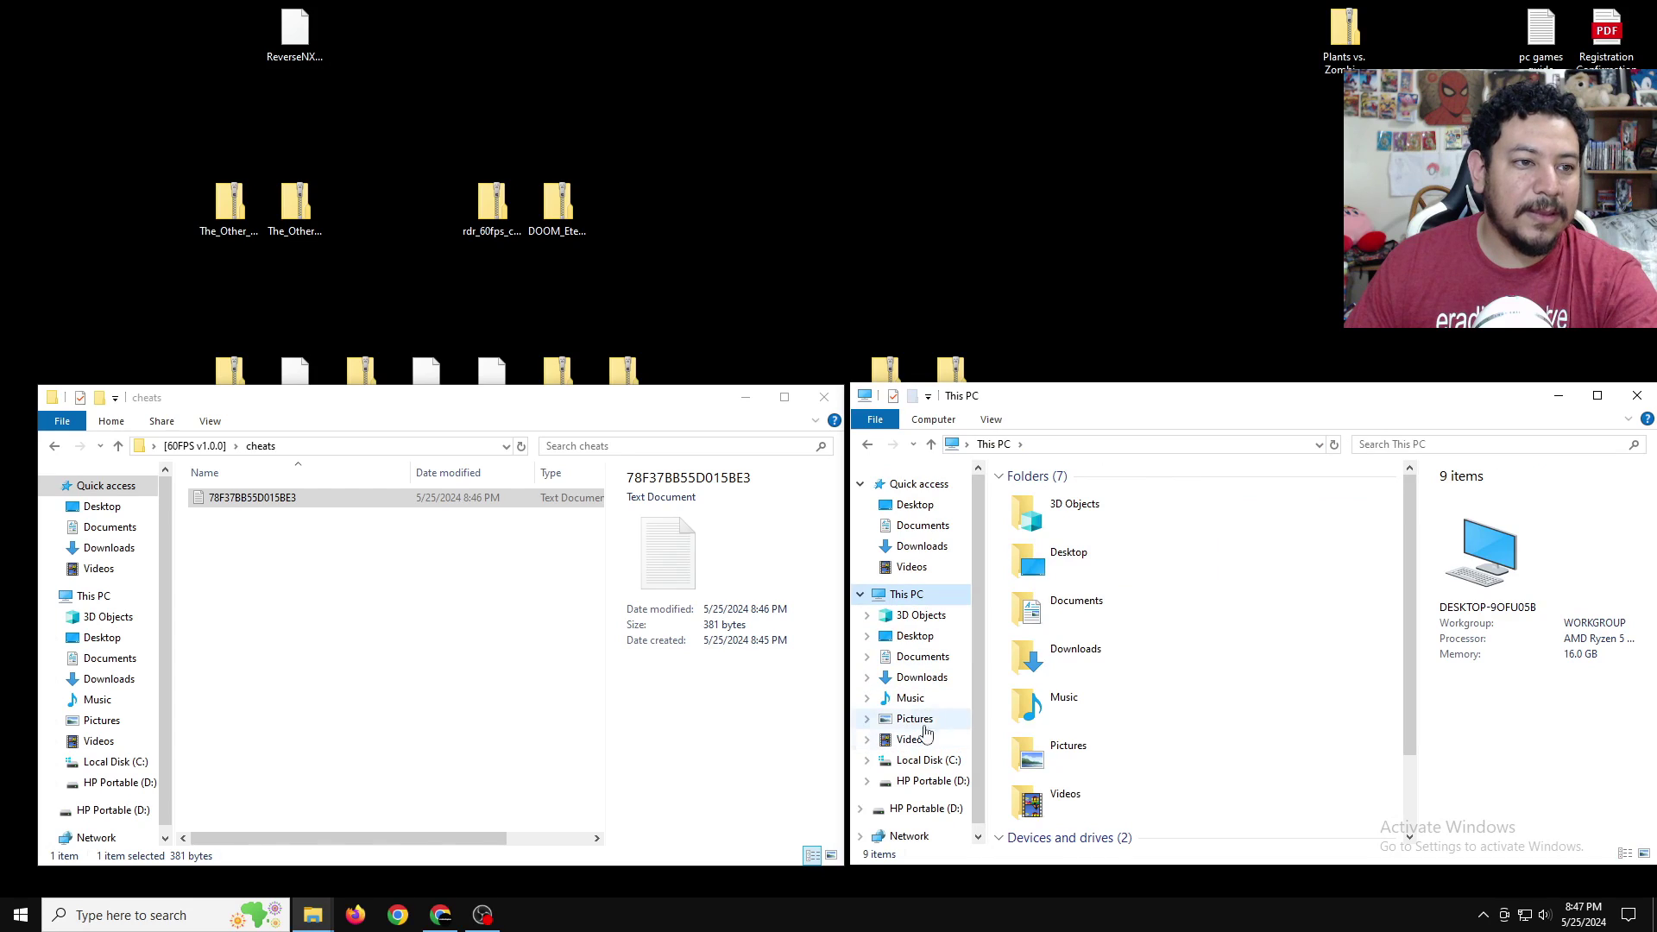
Connect the right window to the Switch's FTP site at ftp://192.168.0.18:5000/
click(1139, 442)
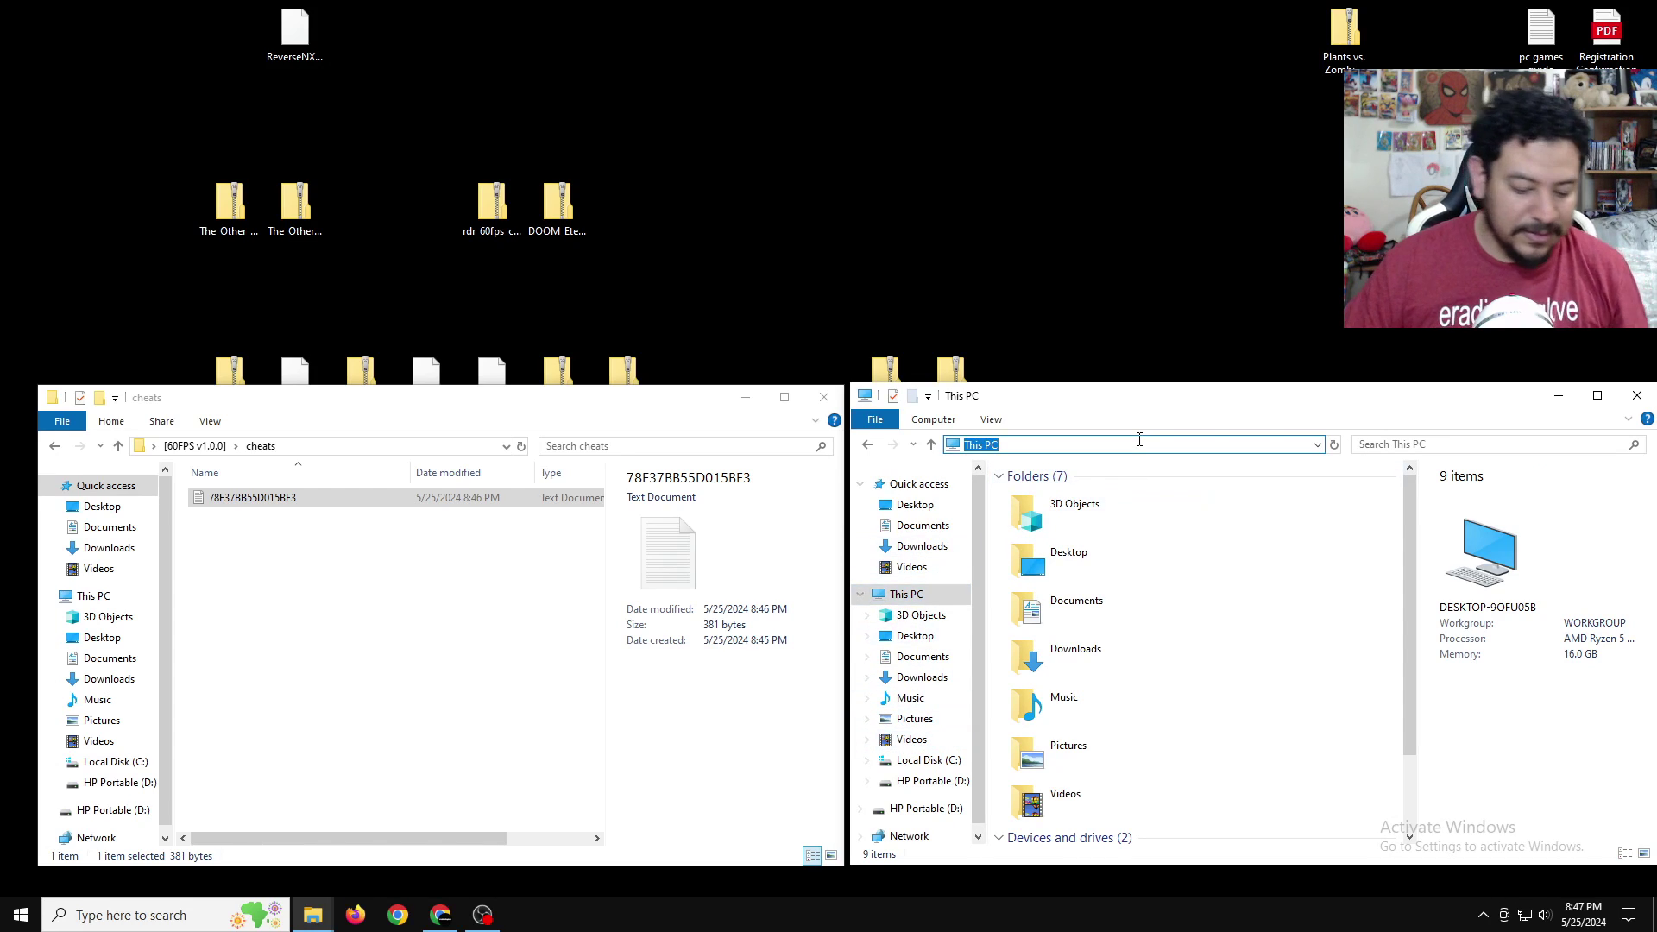
text(ft)
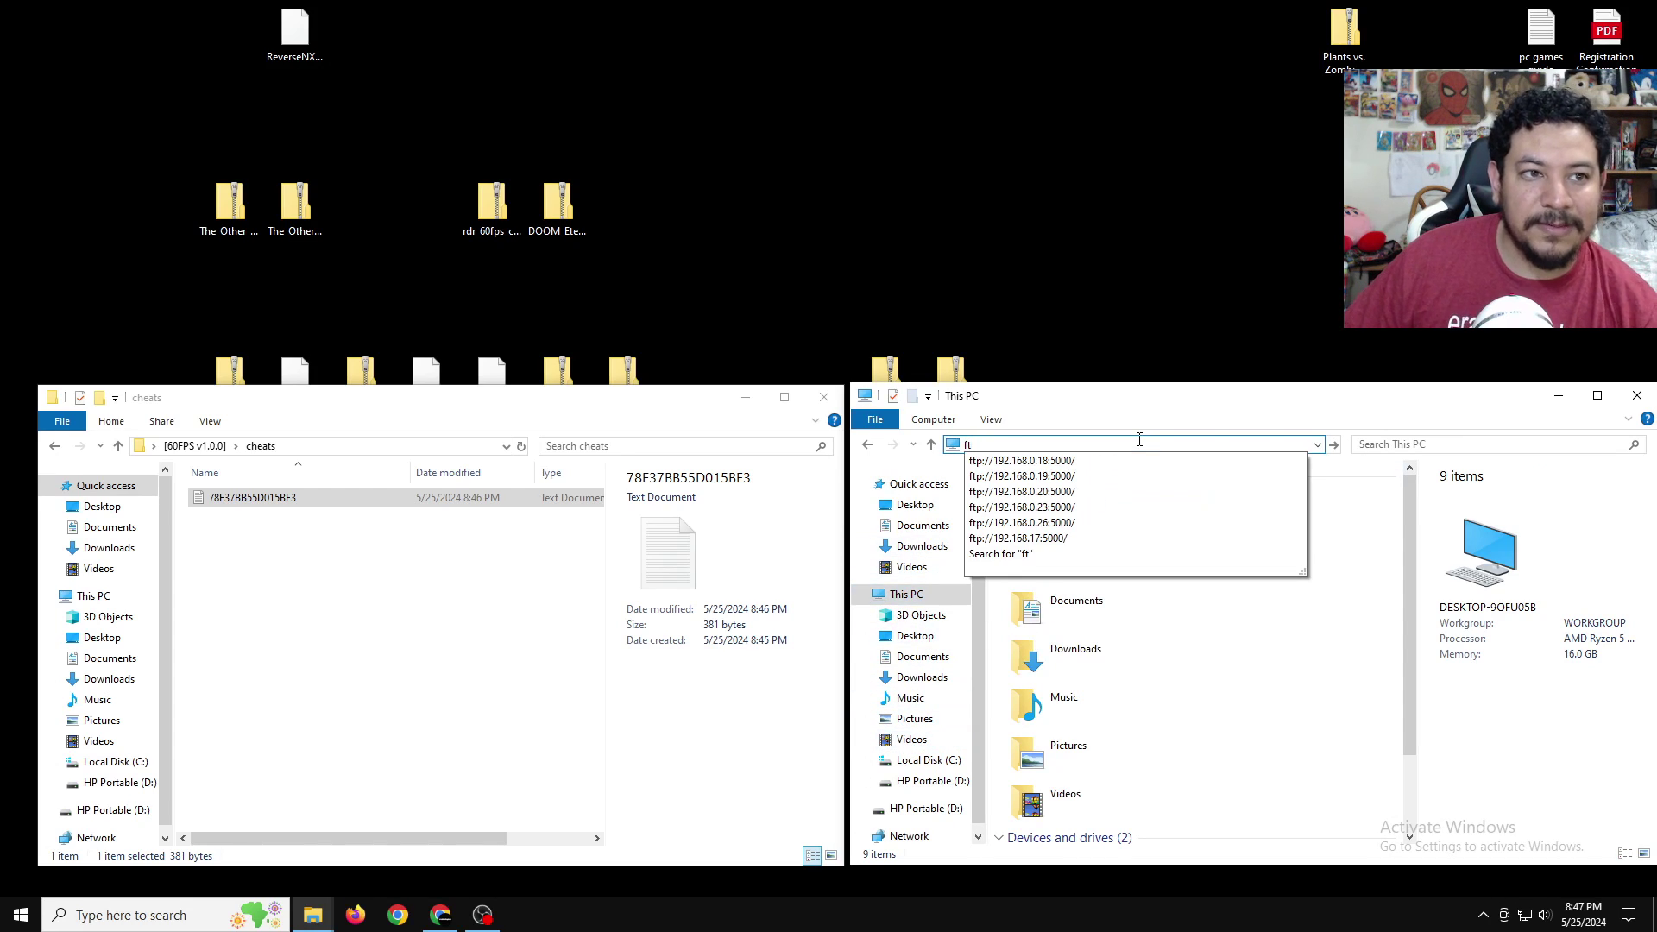
key(Down)
key(Return)
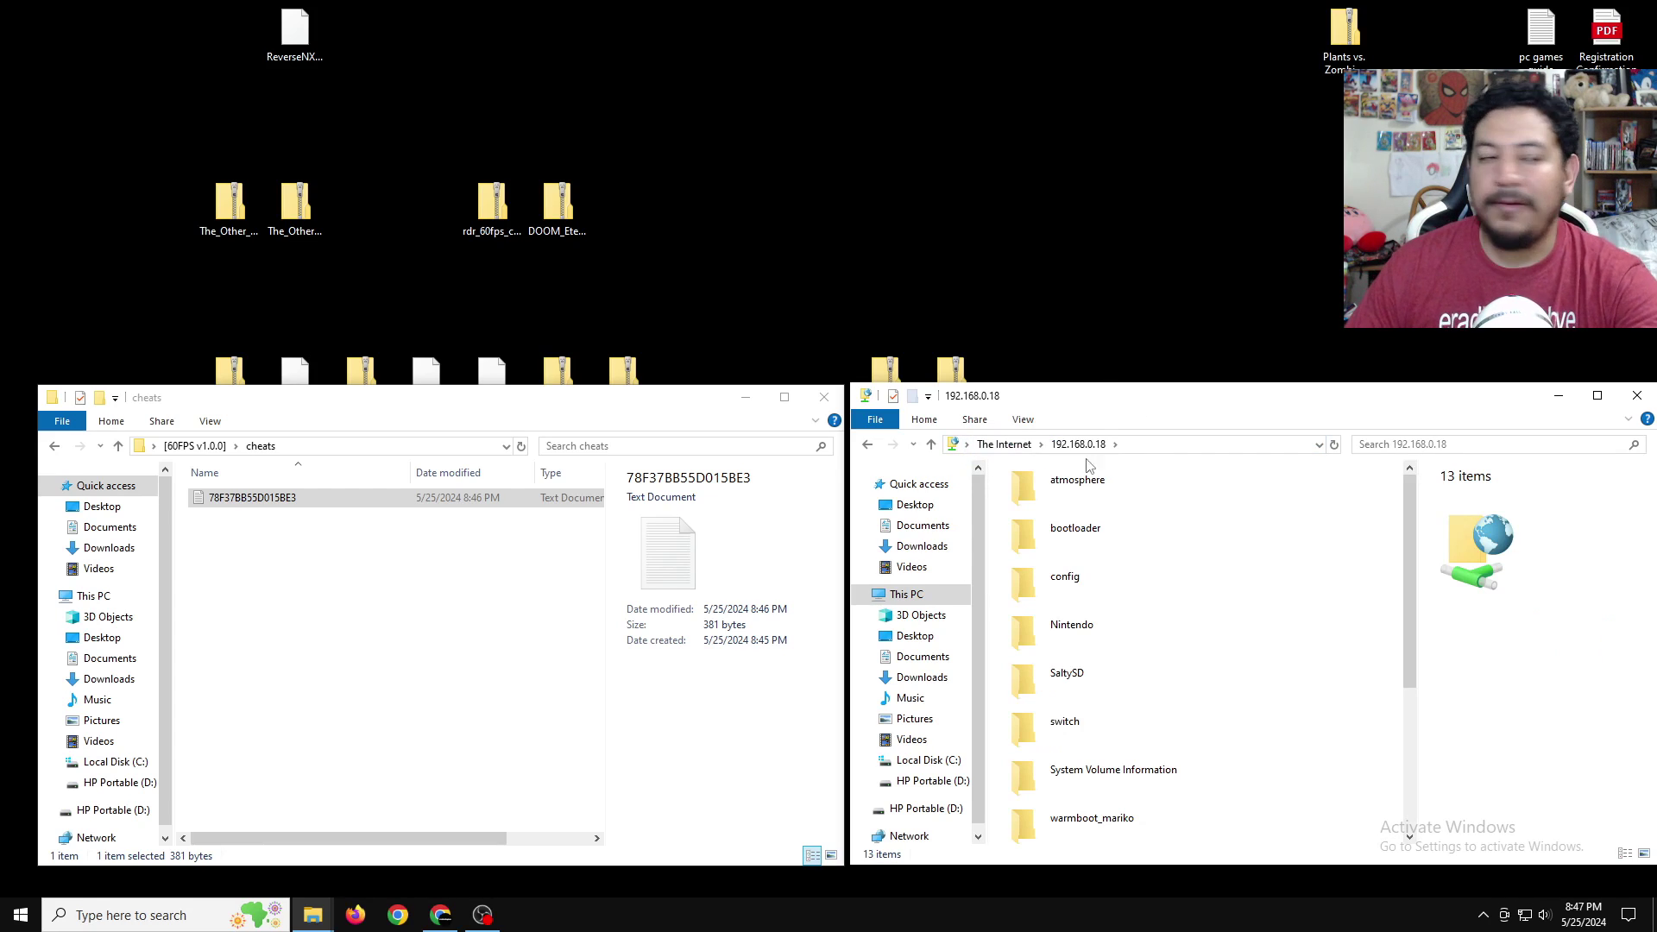
Browse to atmosphere > contents > 0100ECD018EBE000 > cheats and select the old cheat file
double_click(1070, 499)
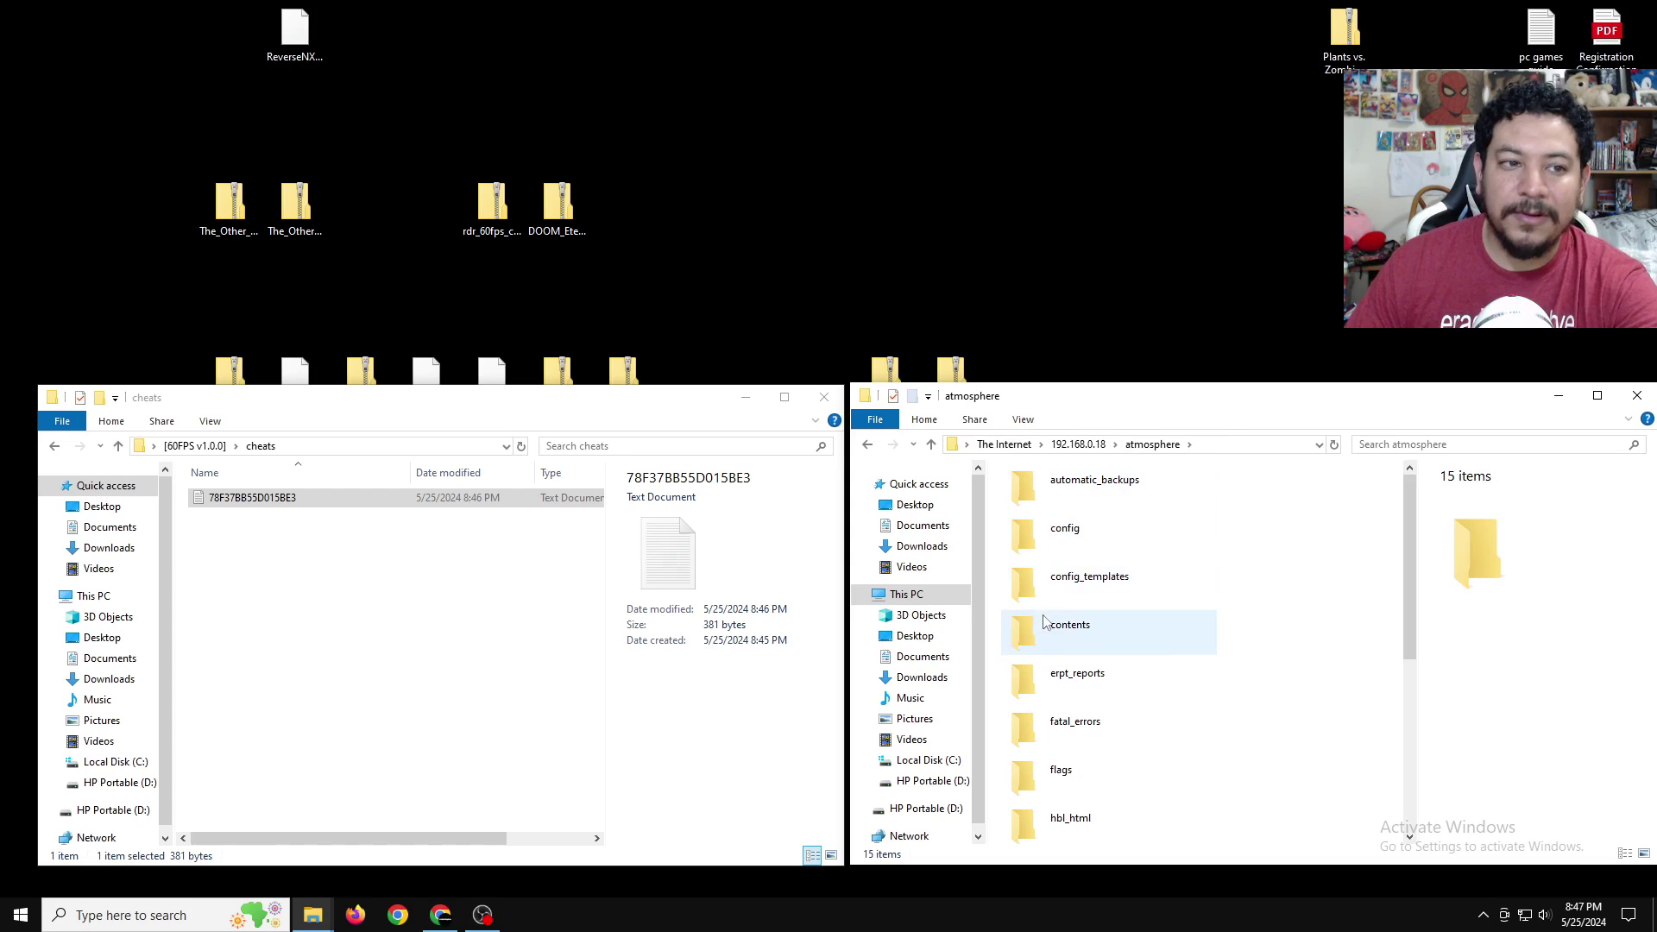
double_click(1065, 630)
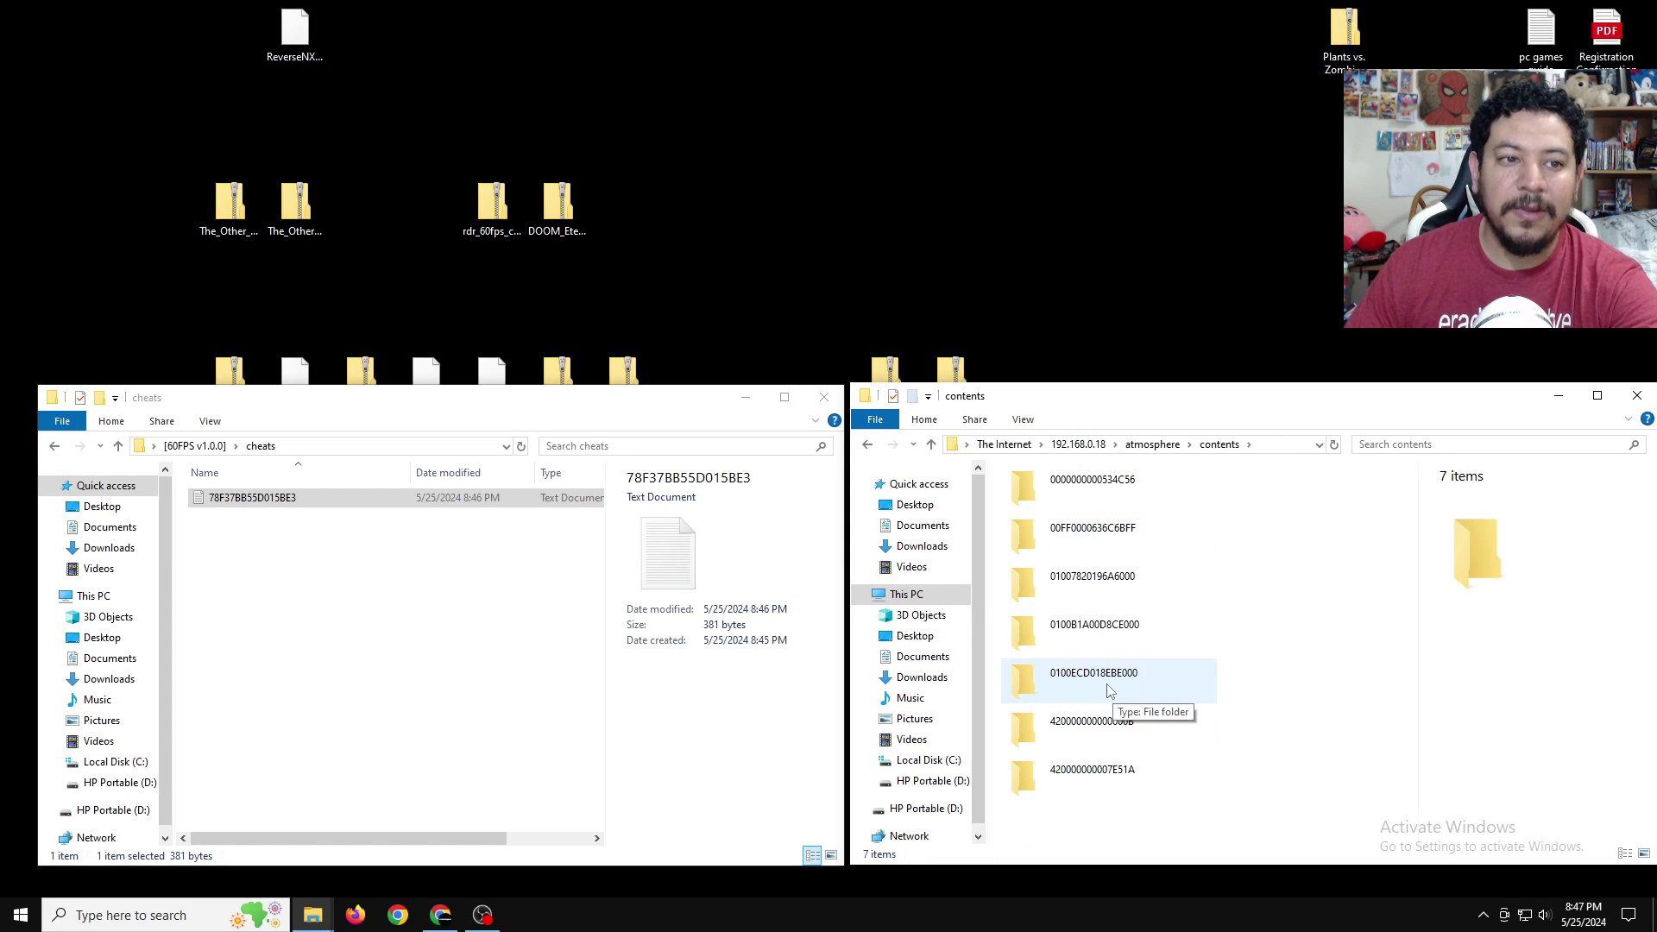
double_click(1116, 688)
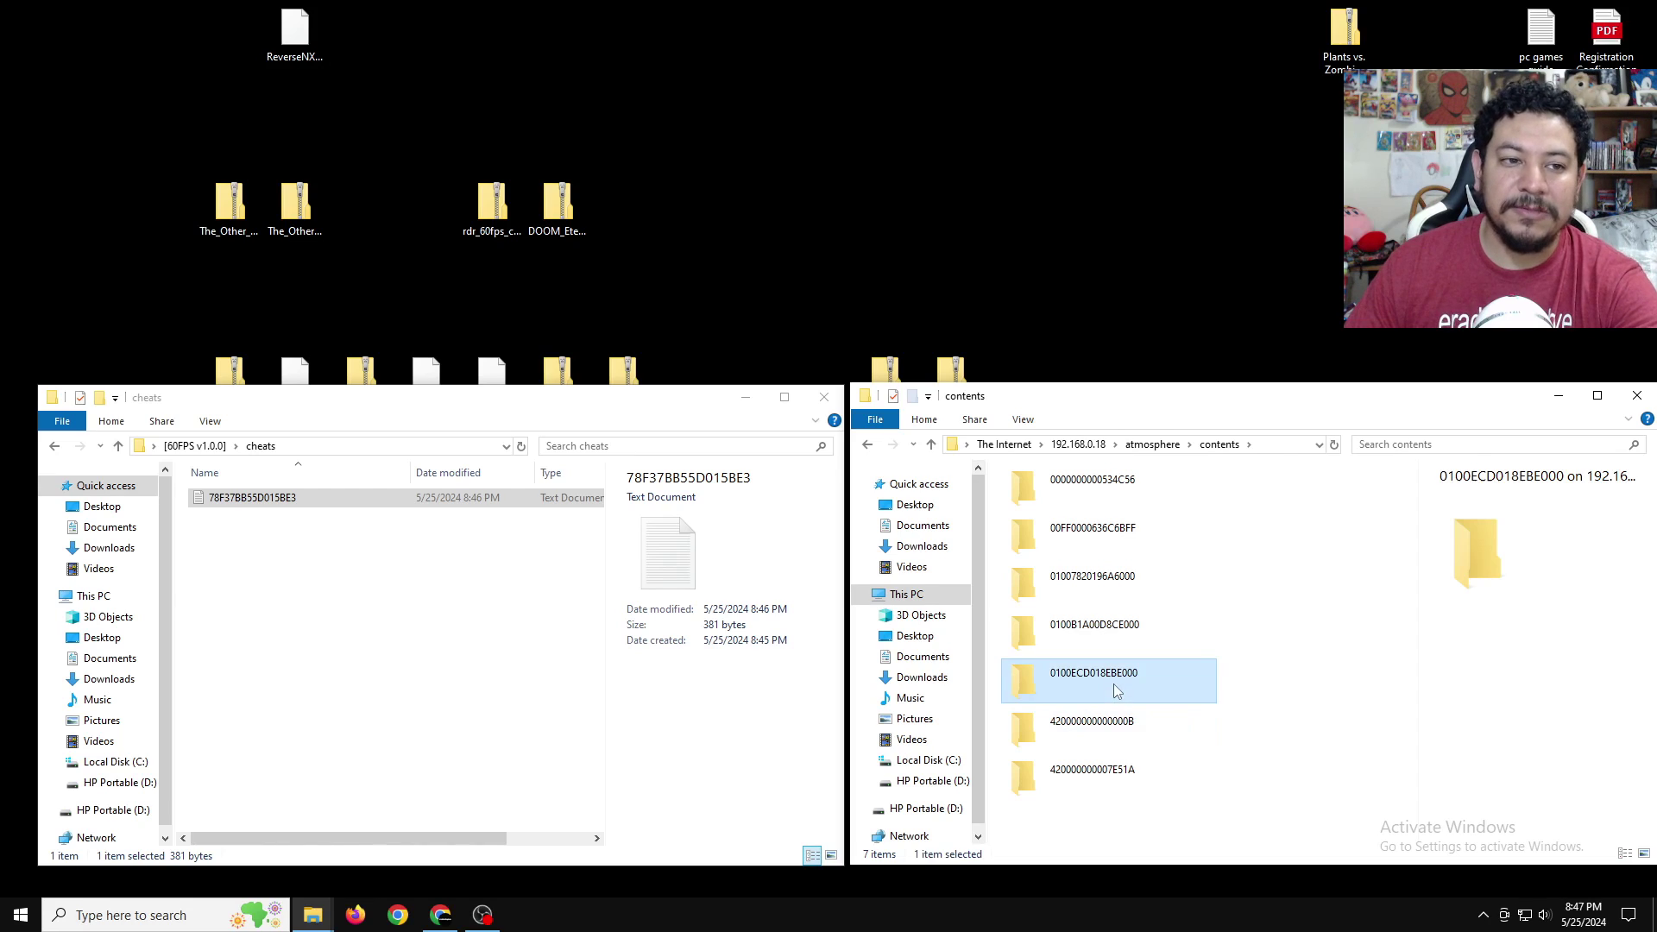
double_click(1066, 486)
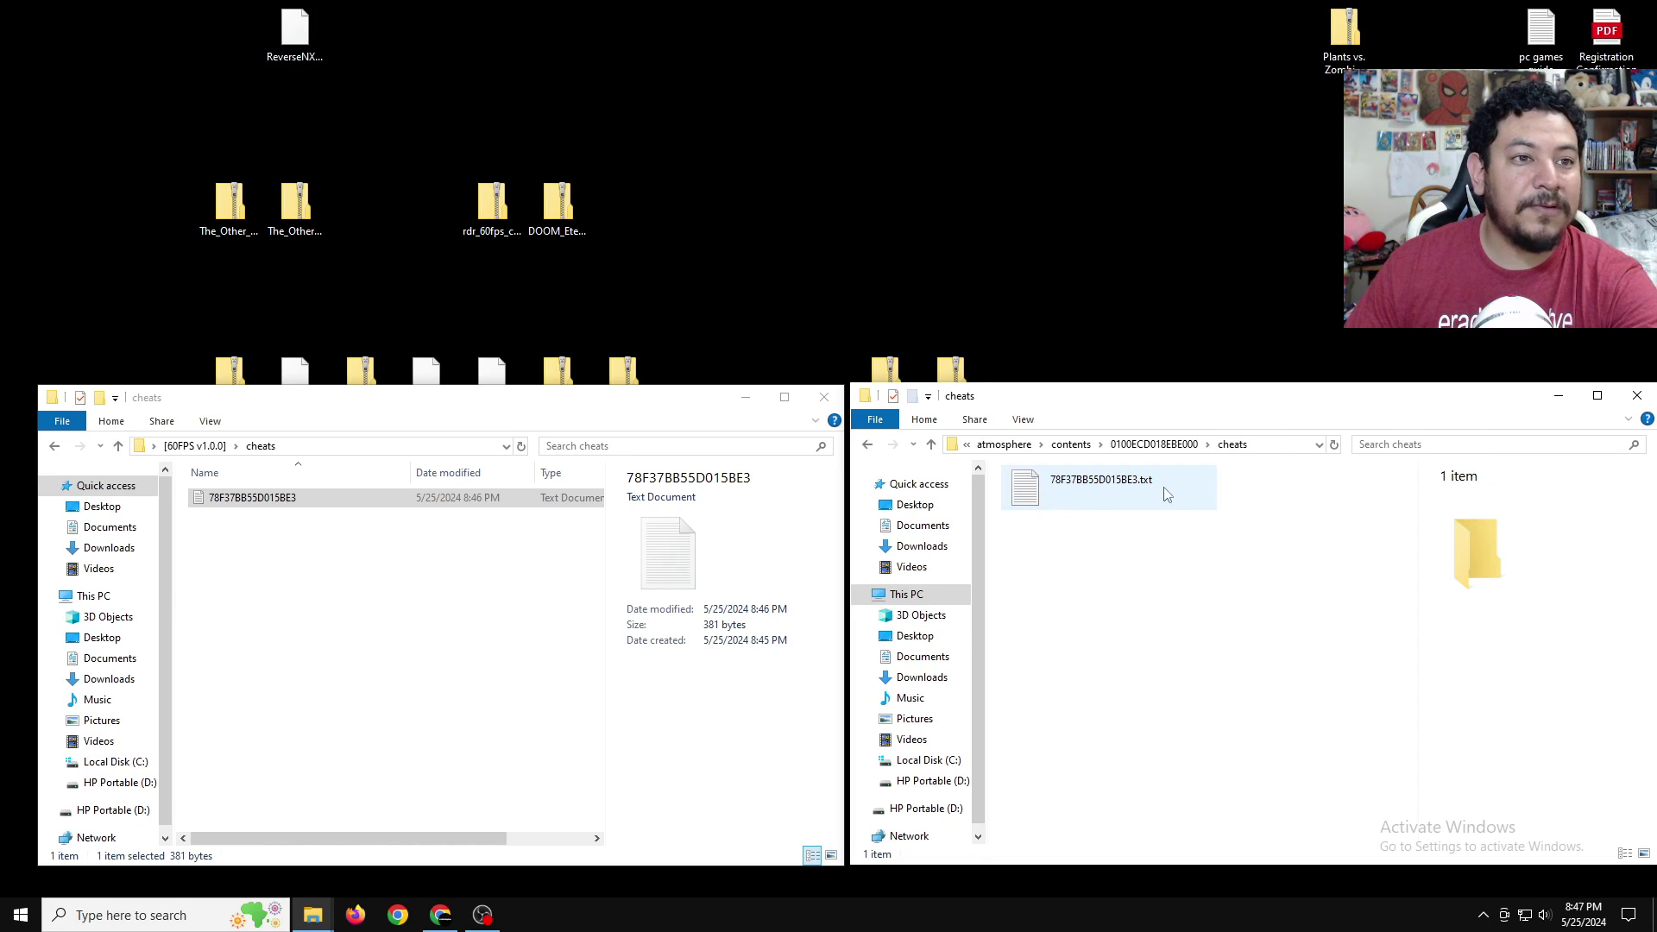
click(1174, 505)
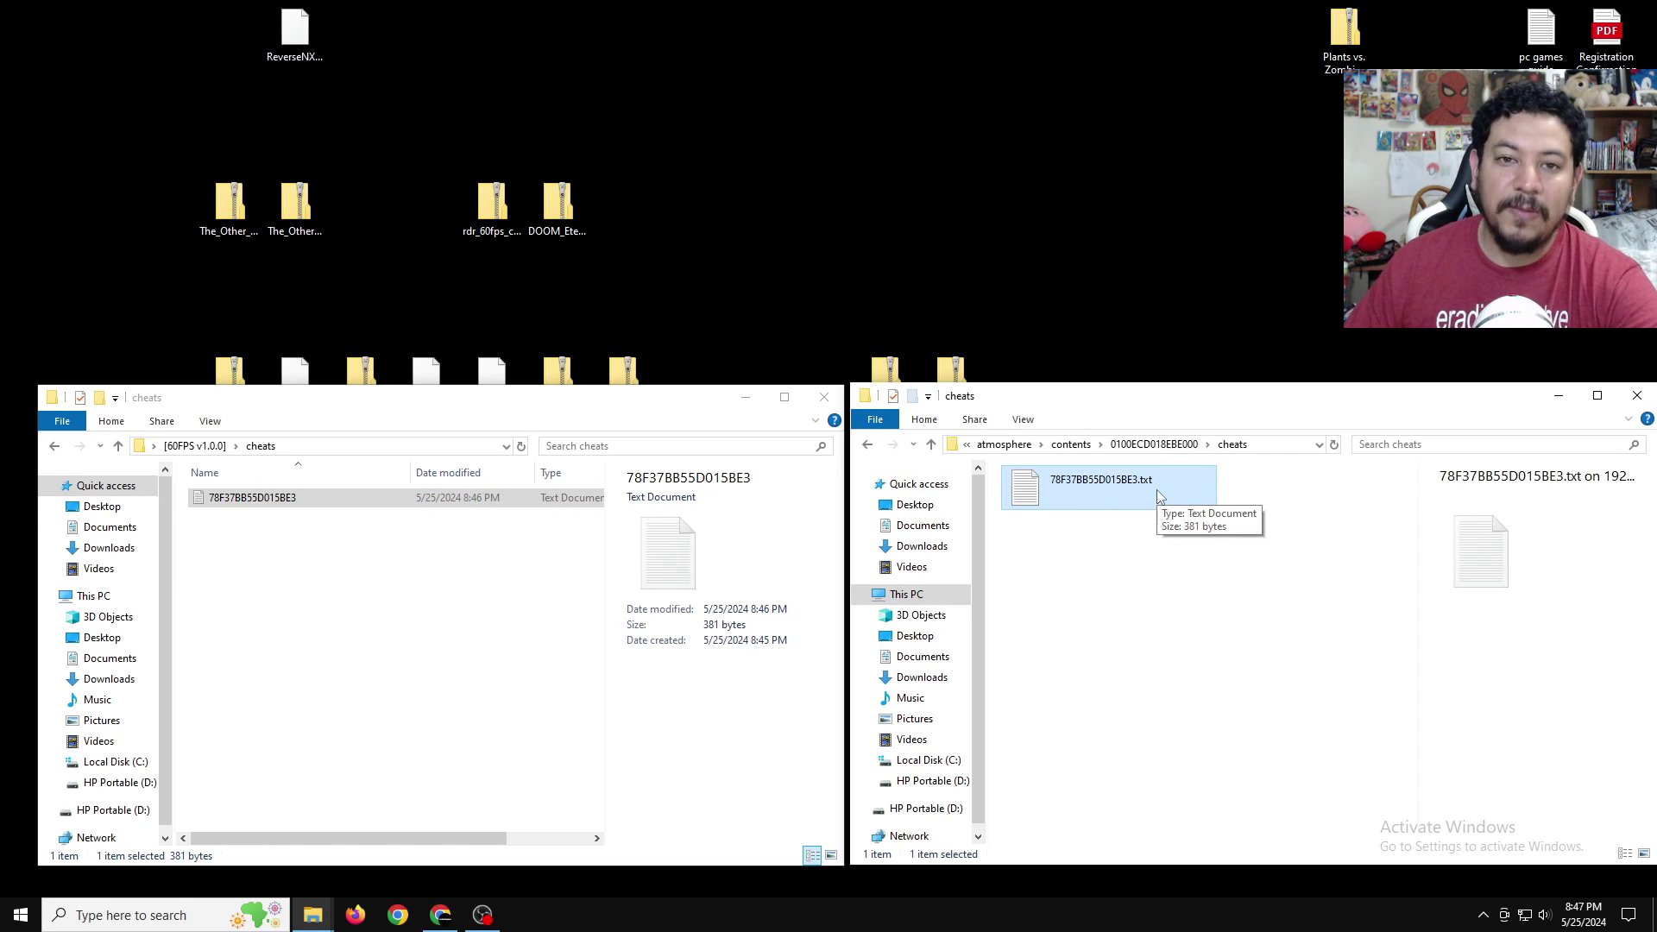
Delete the old 78F37BB55D015BE3.txt on the Switch, copy the merged file there, and close both windows
key(Delete)
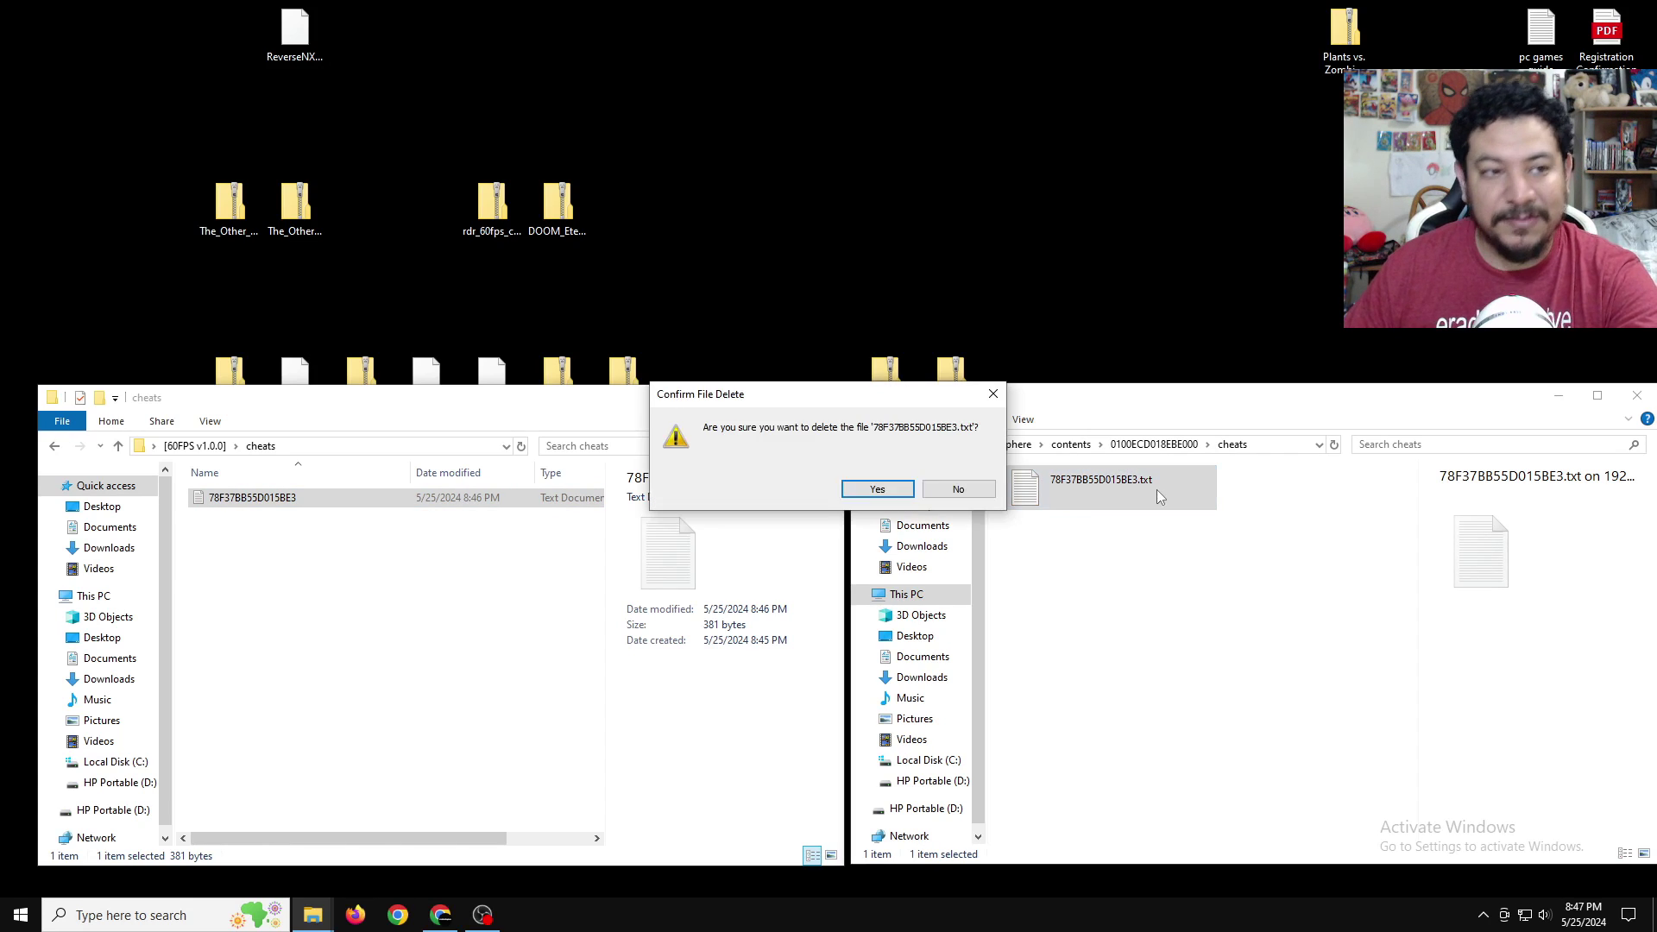
click(879, 489)
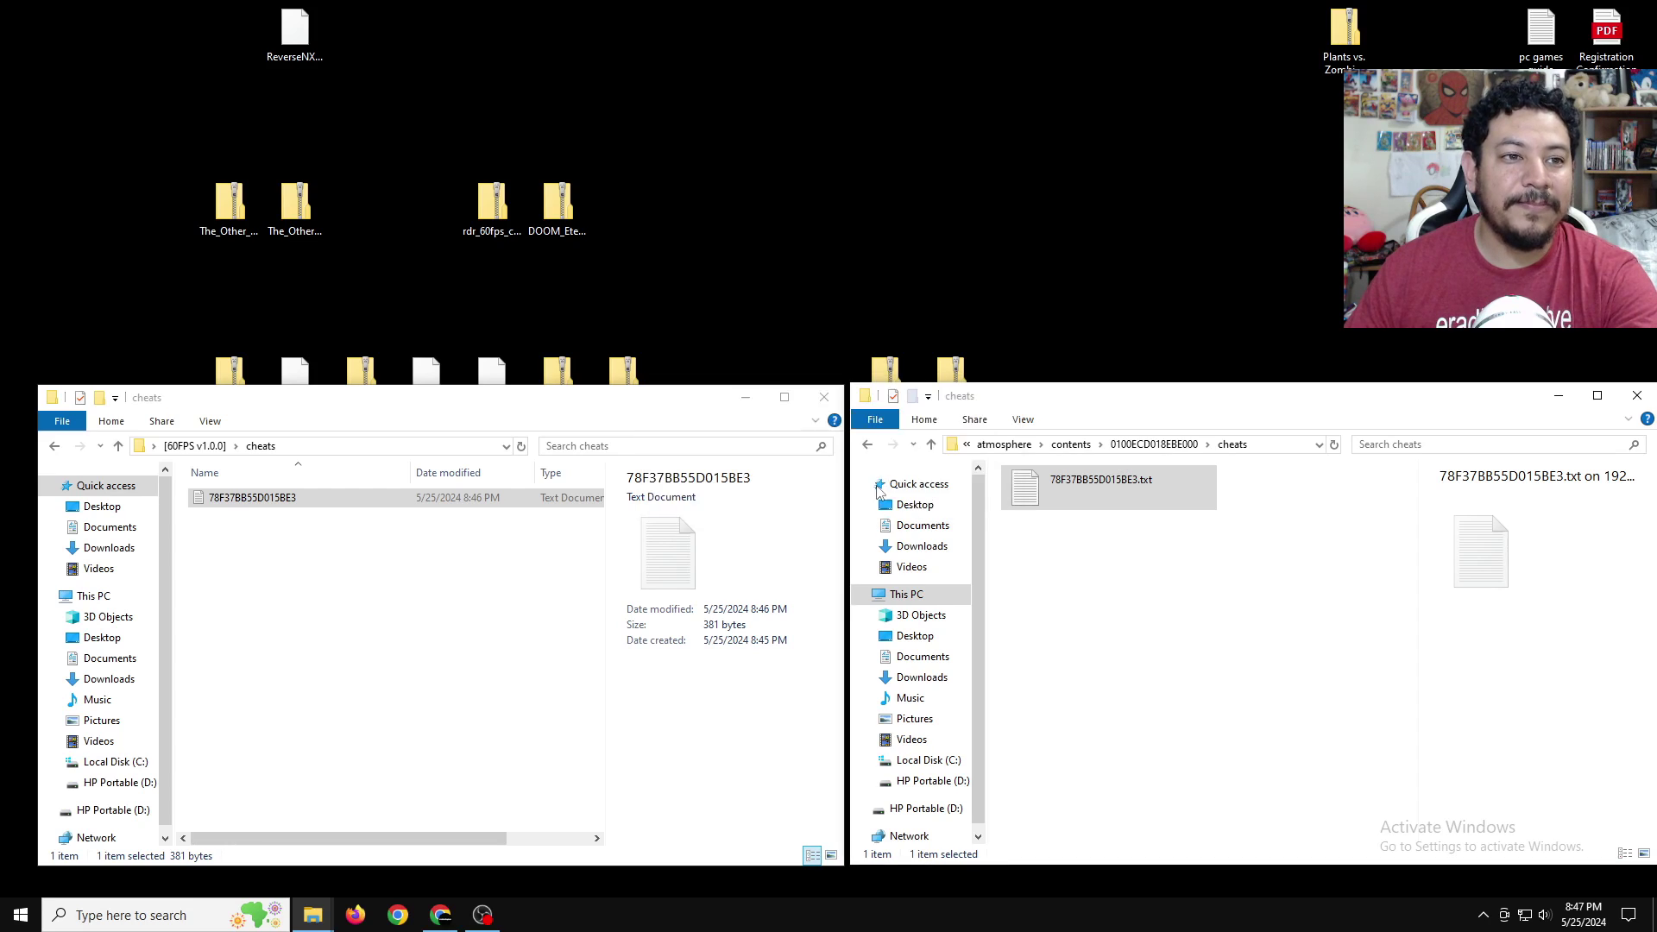
click(242, 502)
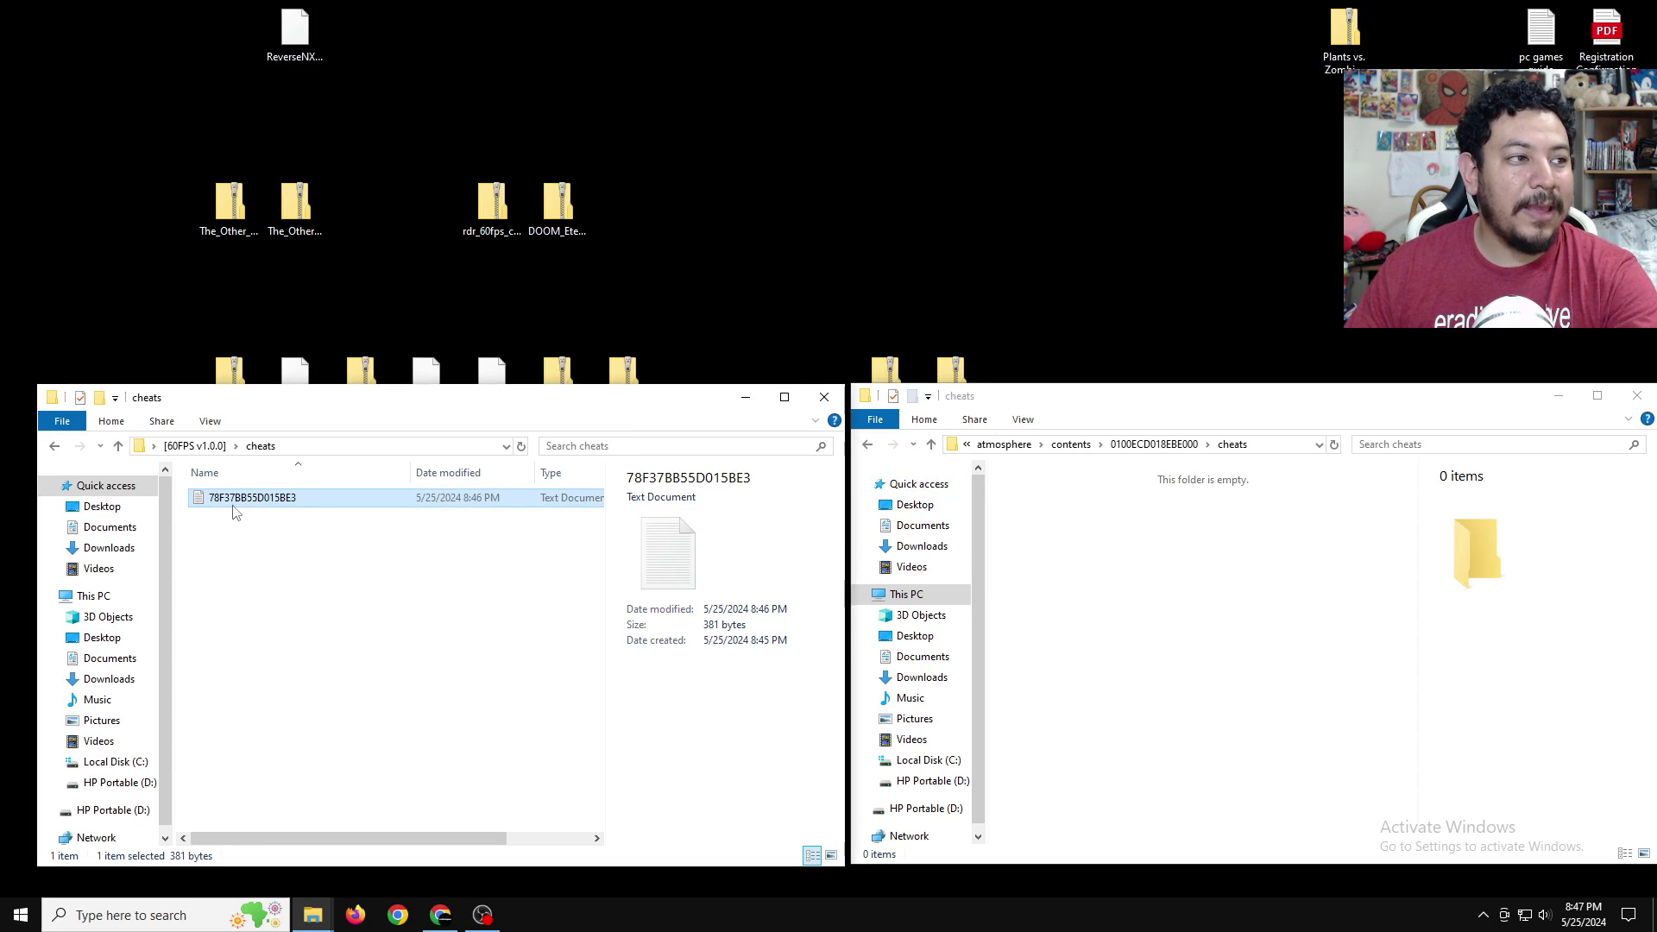
drag(259, 504, 1187, 647)
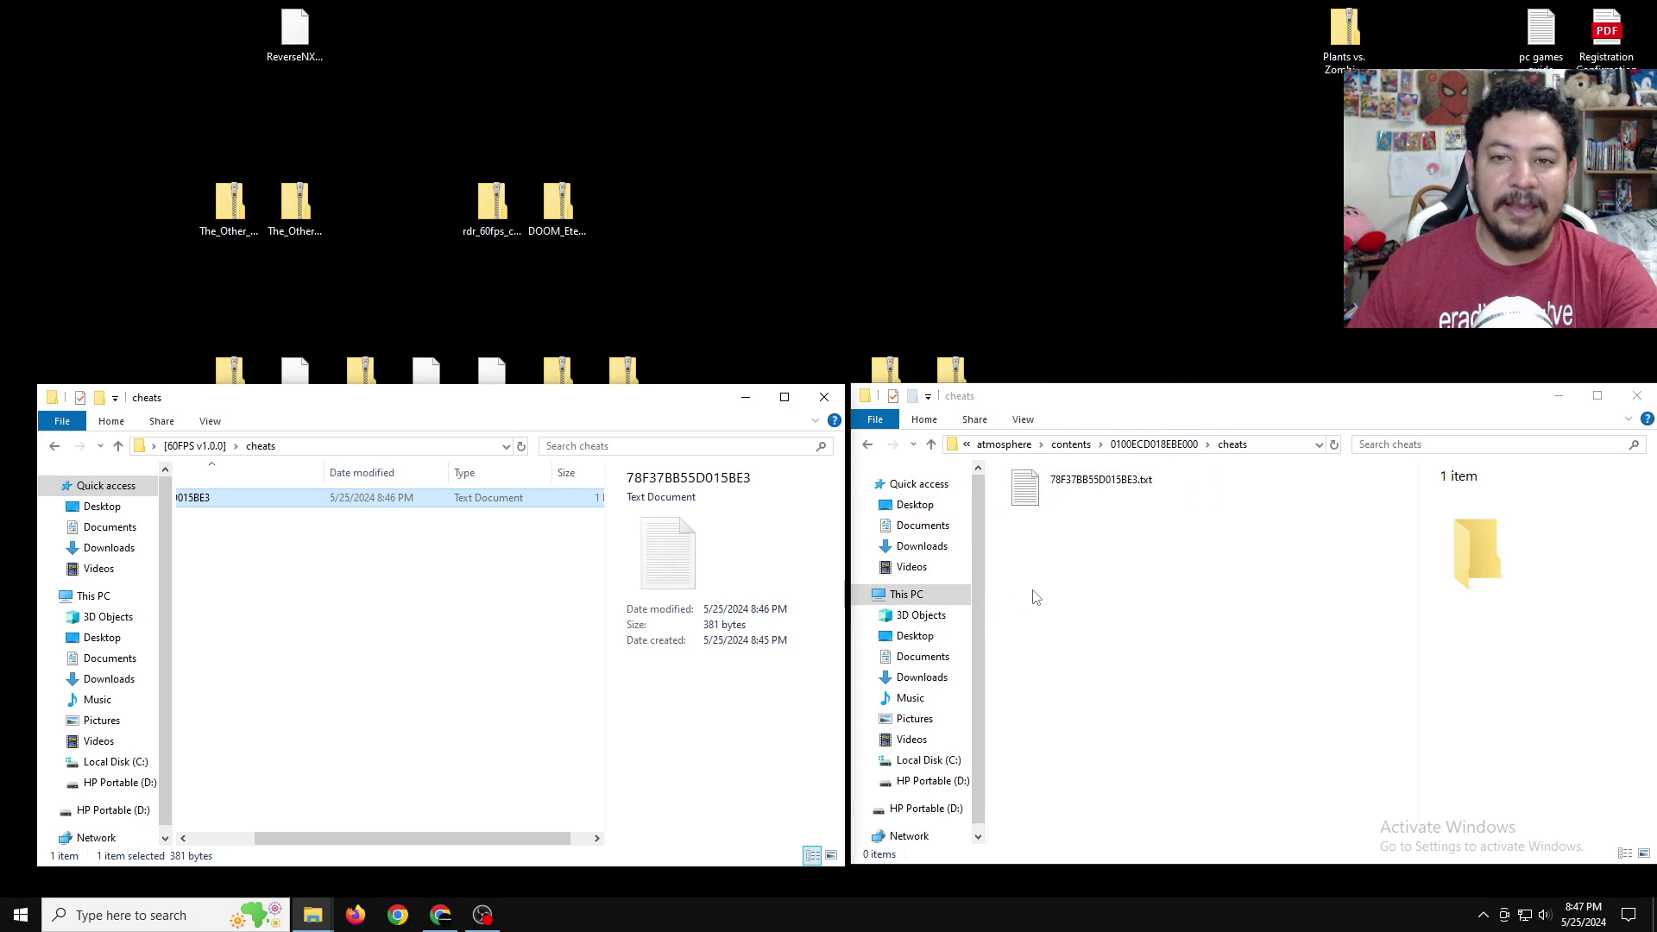
drag(1161, 404, 1158, 399)
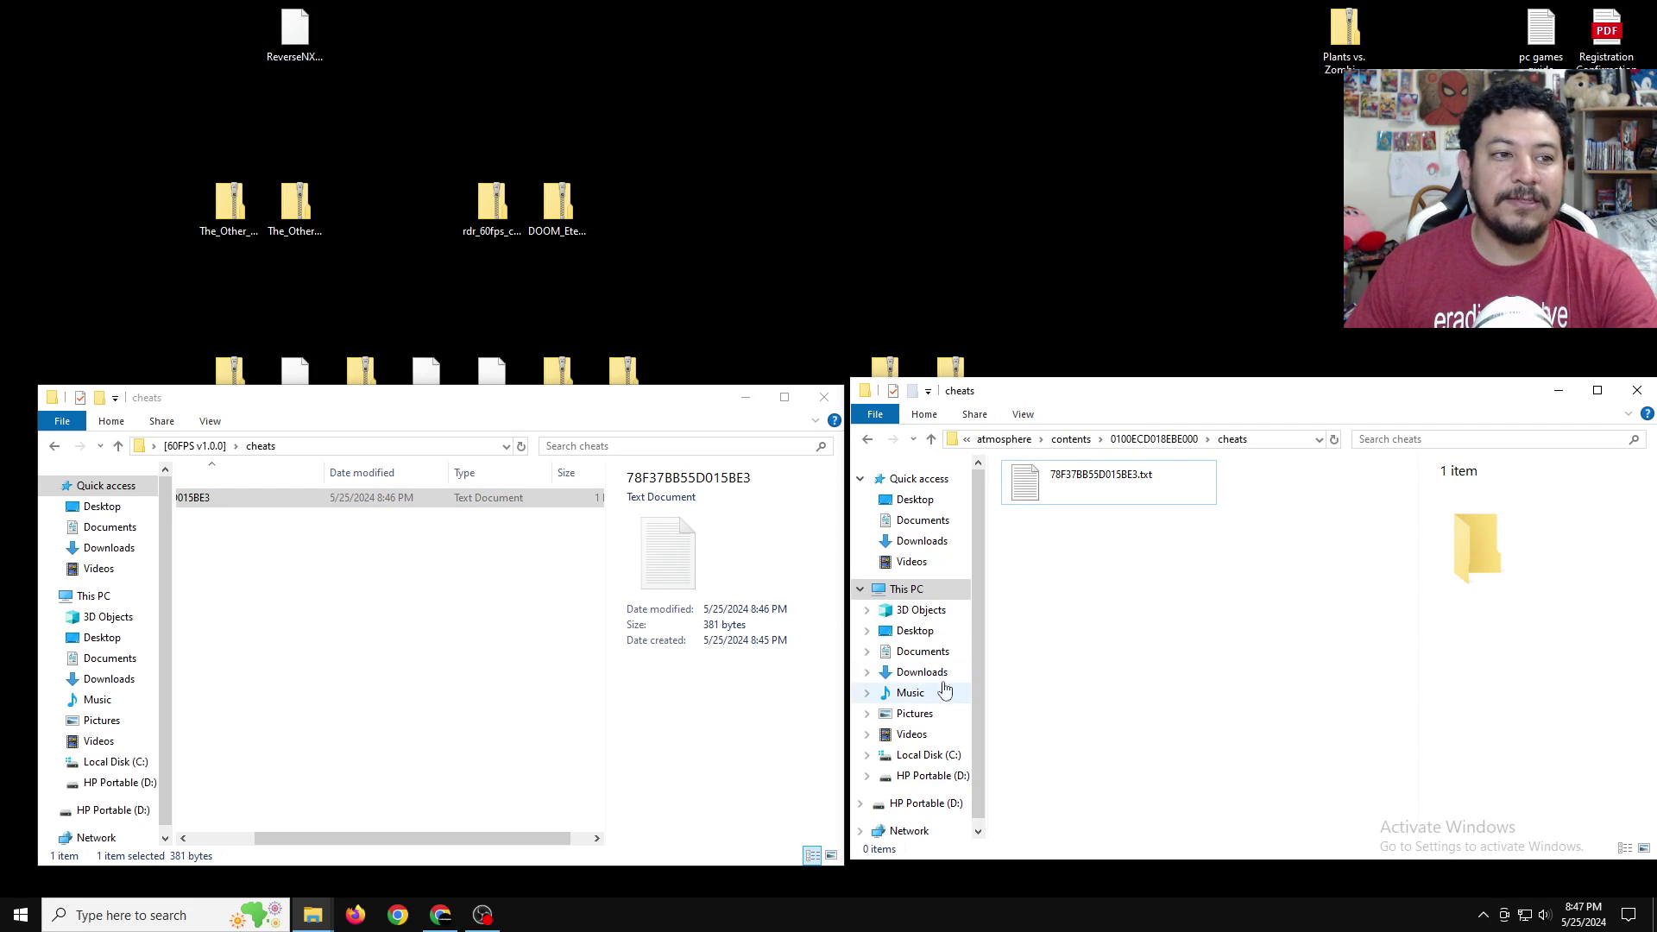
click(1636, 399)
click(835, 399)
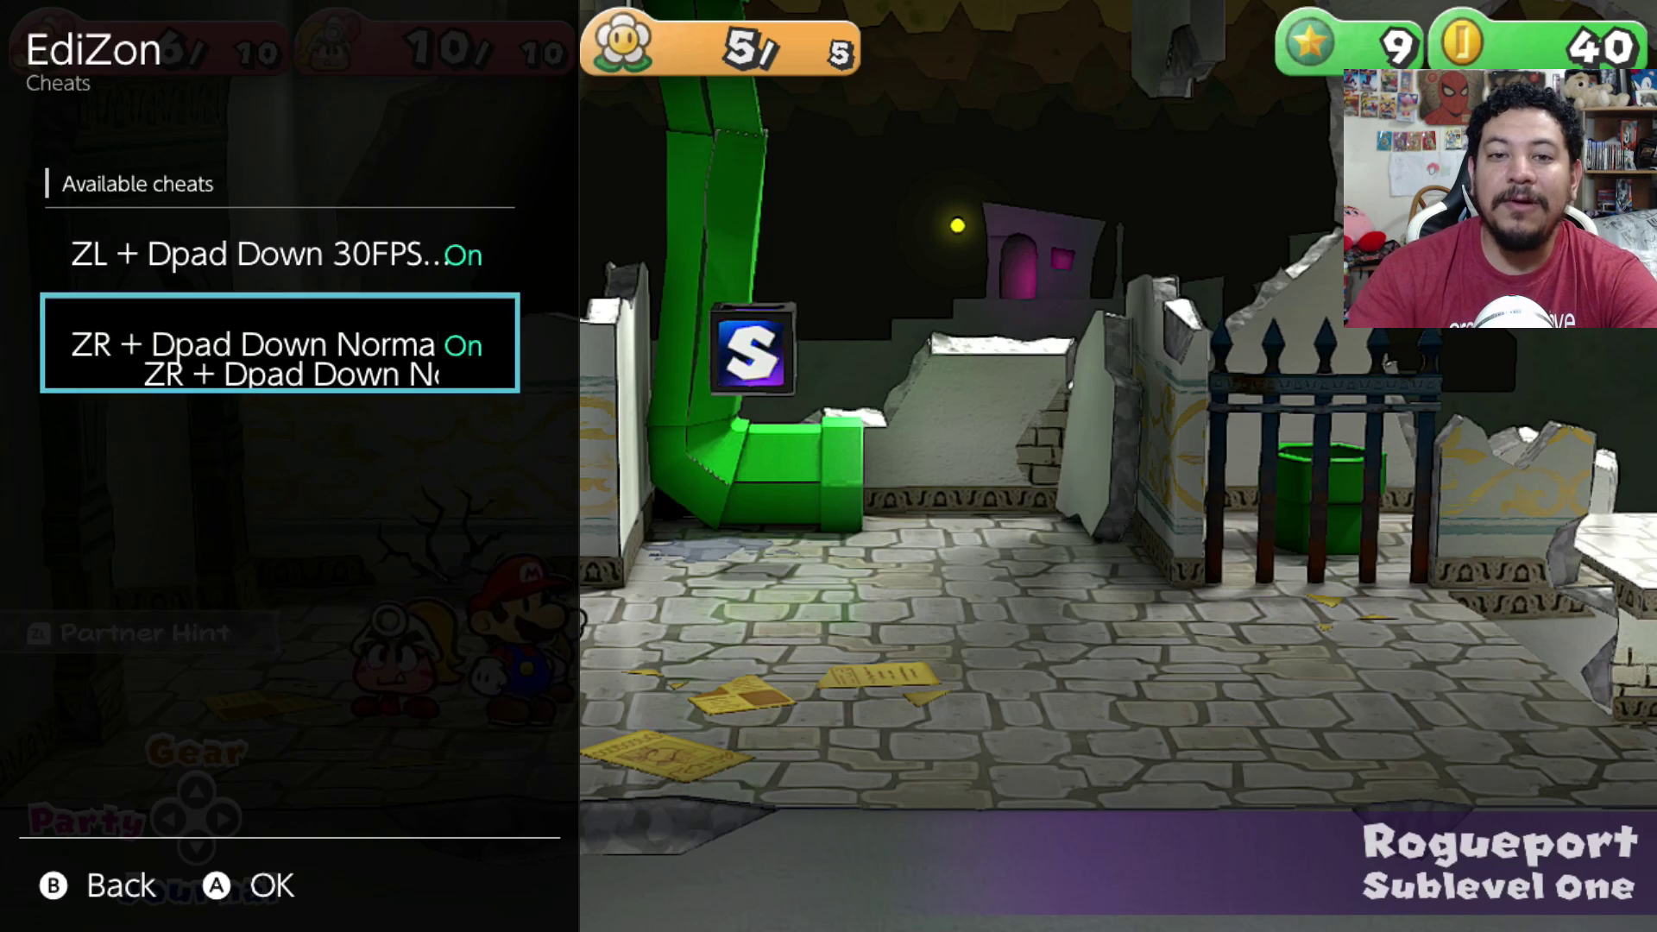
Confirm the ZL 30FPS and ZR normal-speed cheats both show On, then exit EdiZon's cheat list
key(Up)
key(Down)
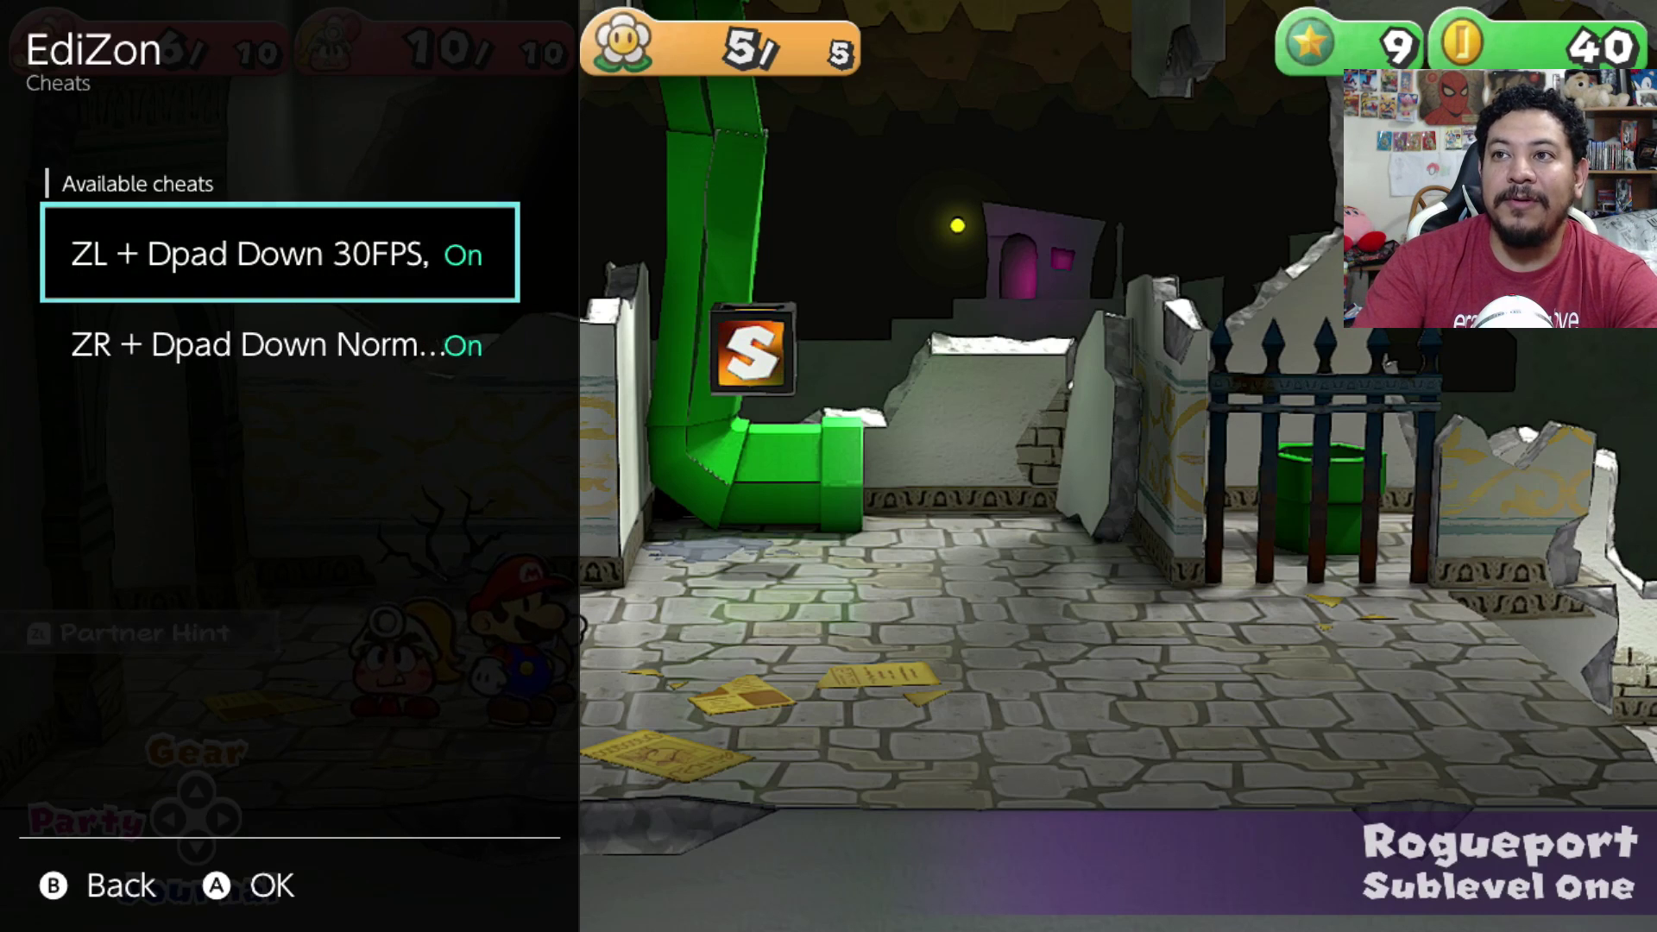
key(Down)
key(Up)
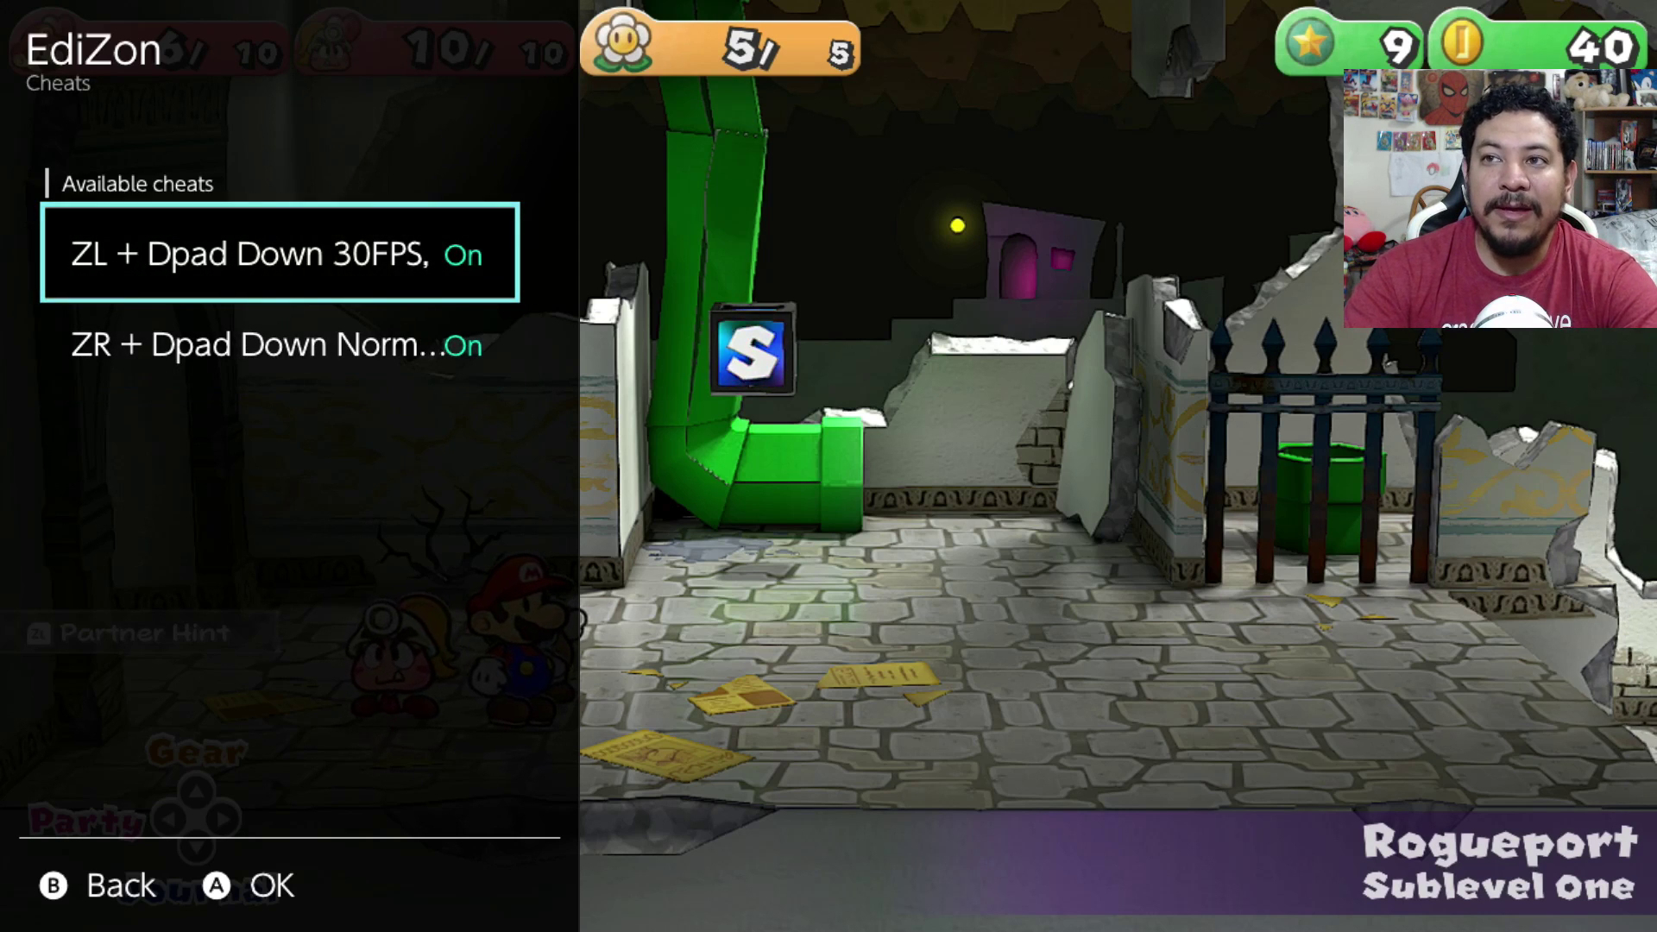
key(Escape)
key(Escape)
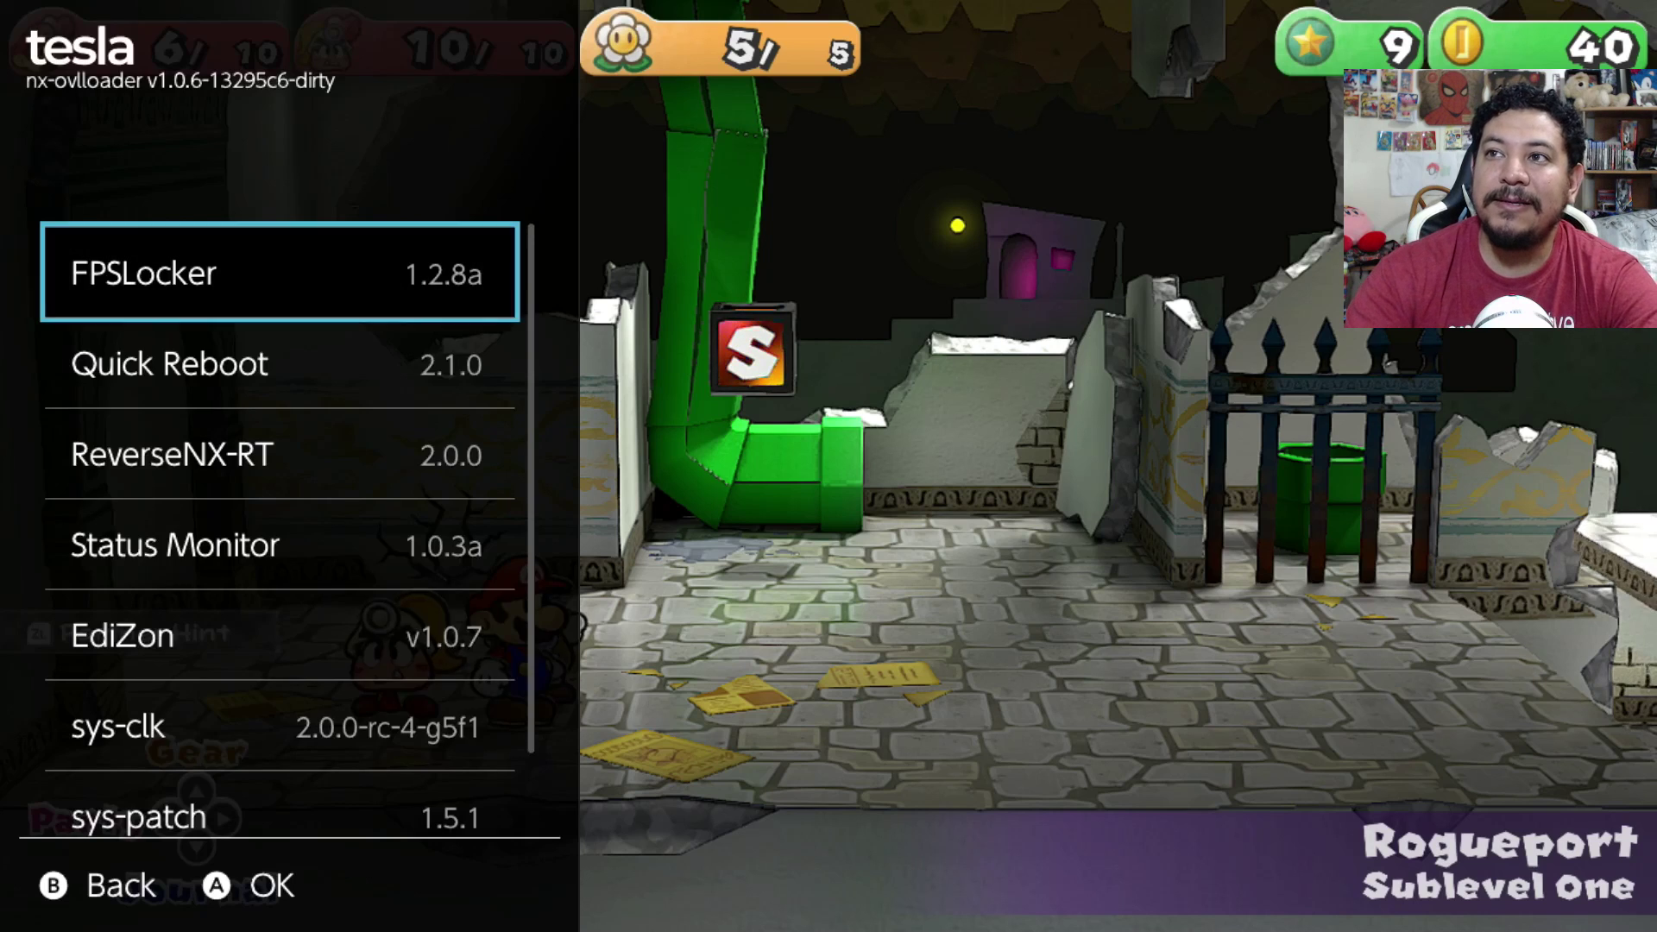
Open the ReverseNX-RT overlay, then back out and close the Tesla overlay
key(Down)
key(Down)
key(Return)
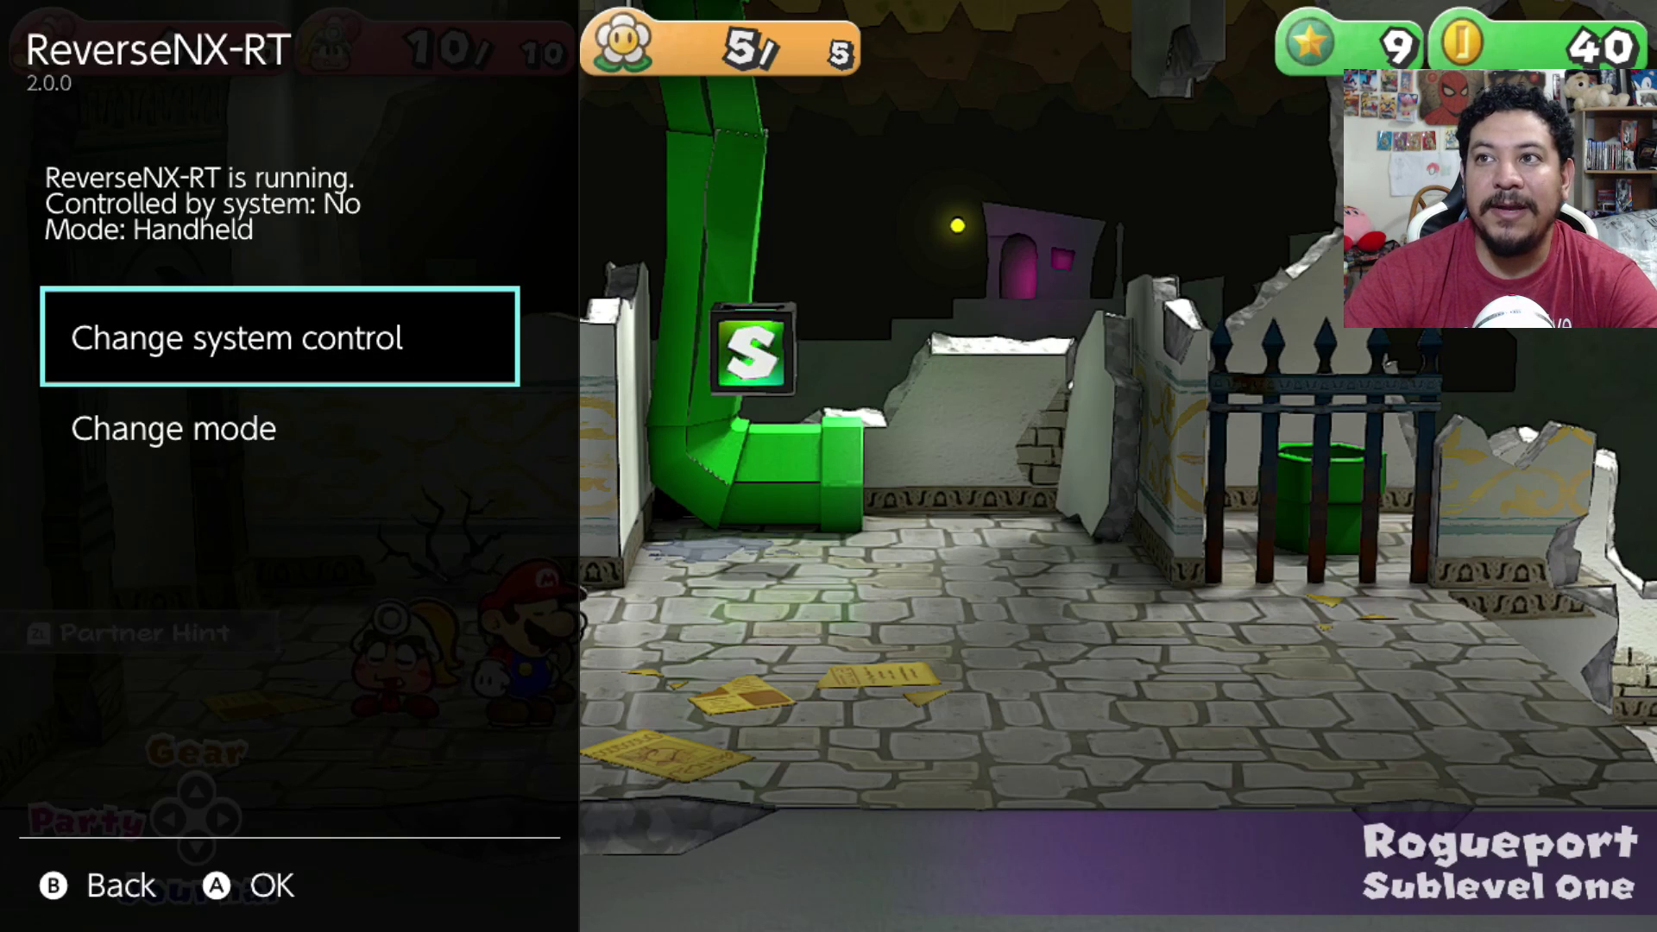
key(Escape)
key(Return)
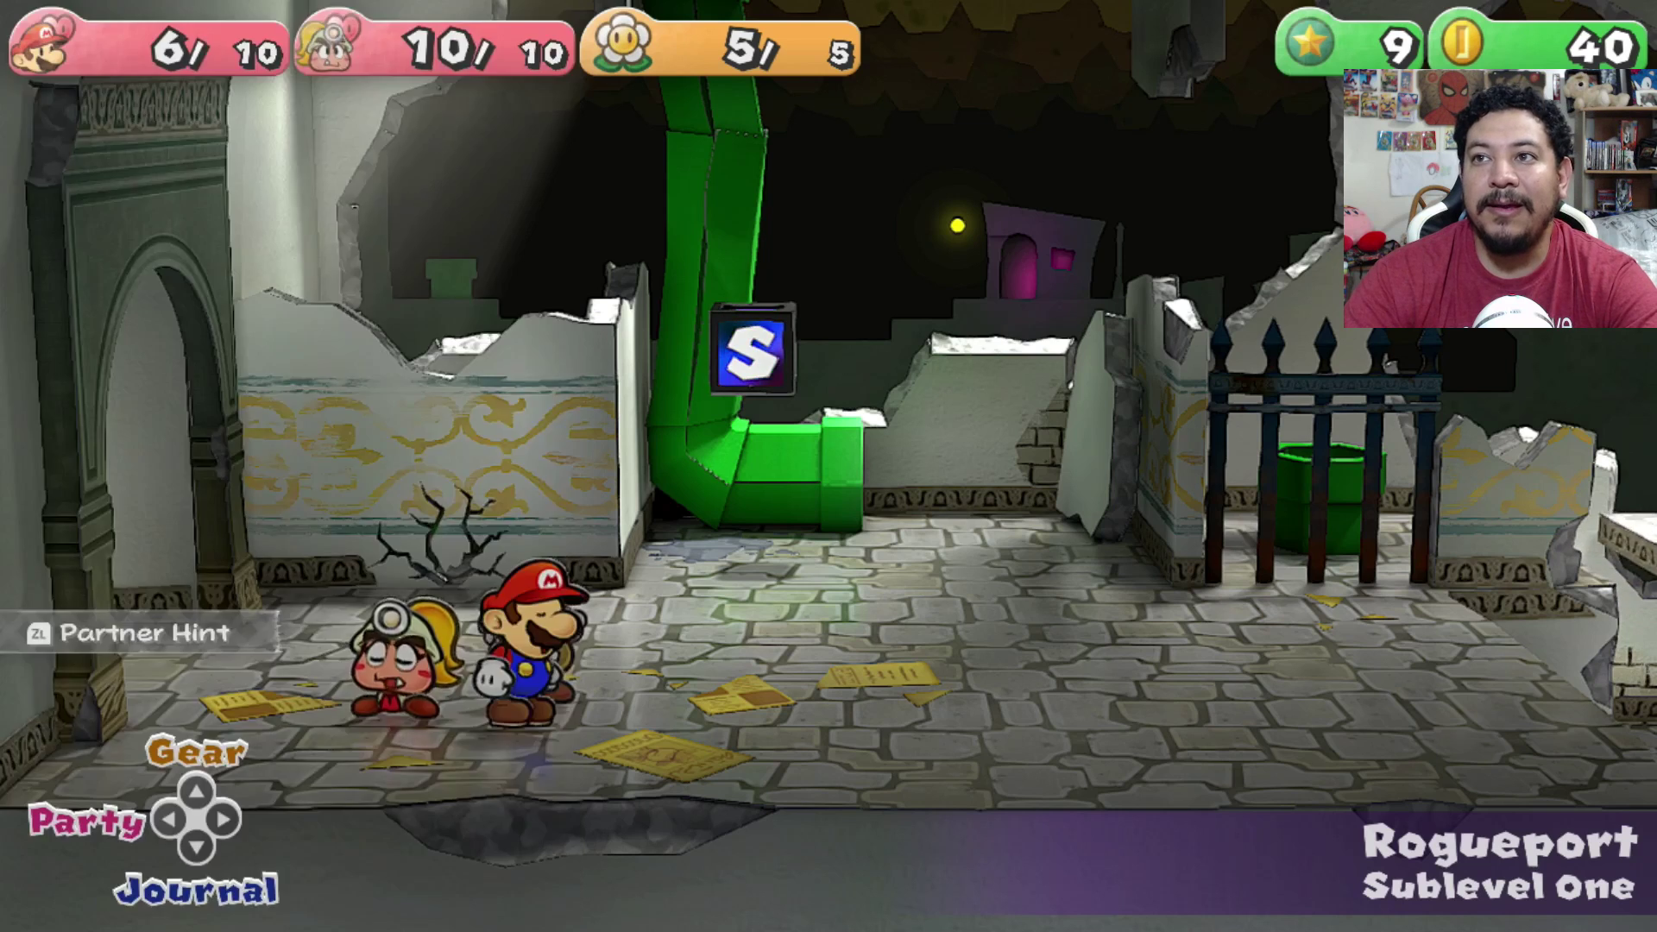
key(Escape)
Reopen Tesla and set Status Monitor's FPS display to Counter, then close the menu to show 60.0
key(ctrl+Down)
key(Down)
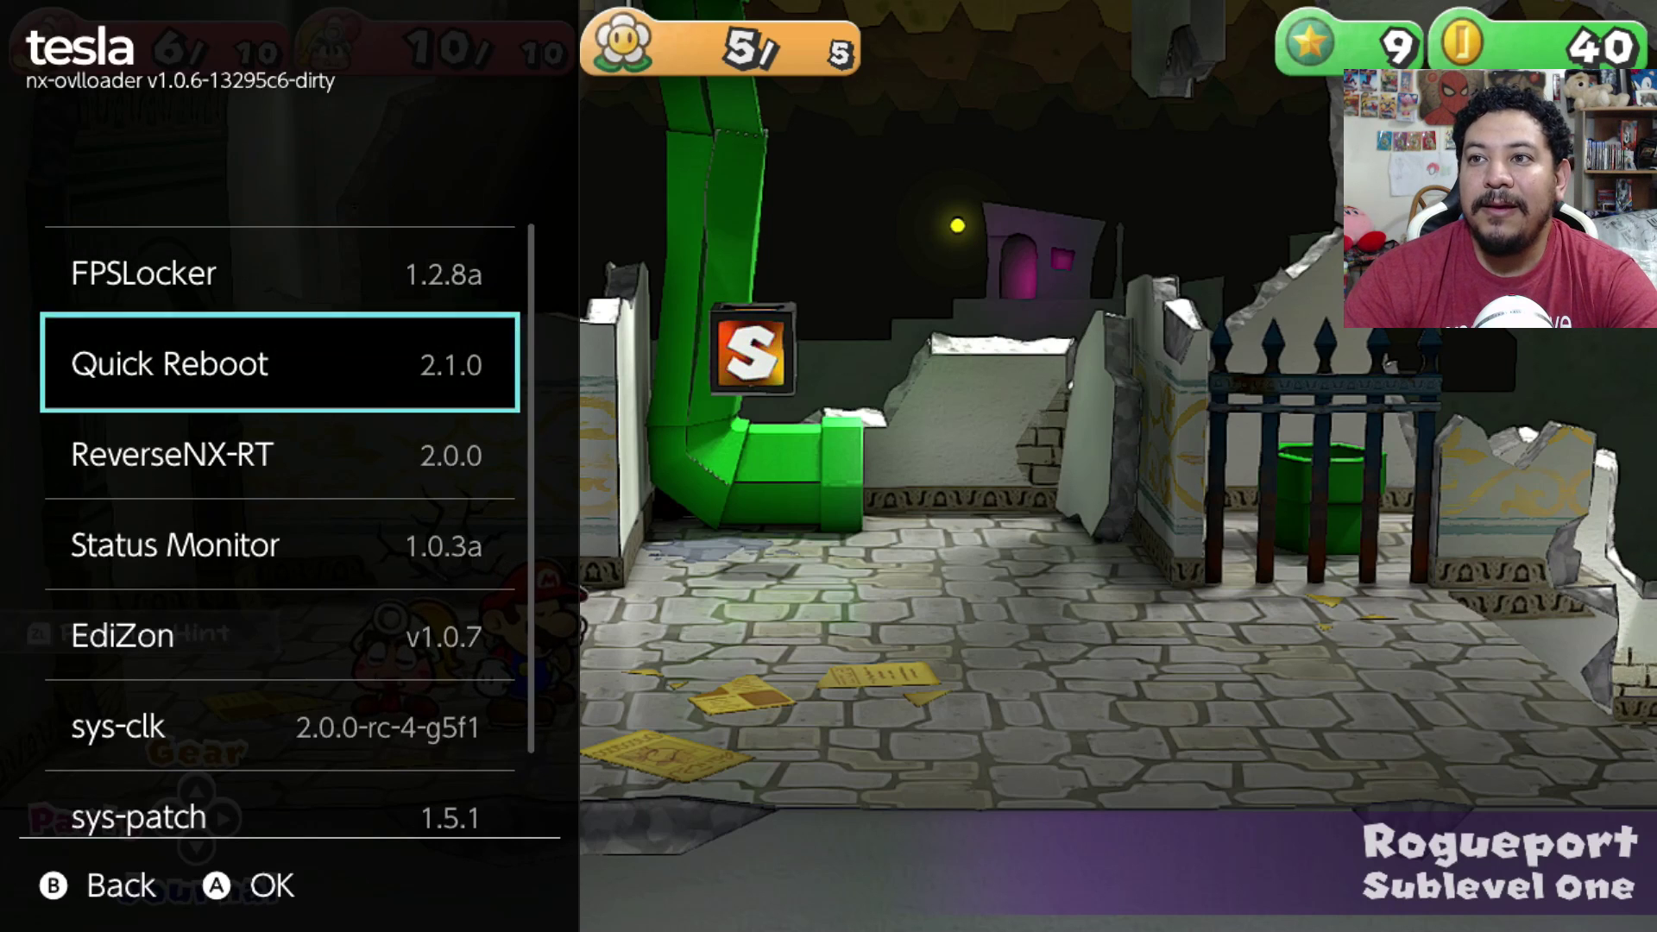
key(Down)
key(Down)
key(Return)
key(Down)
key(Return)
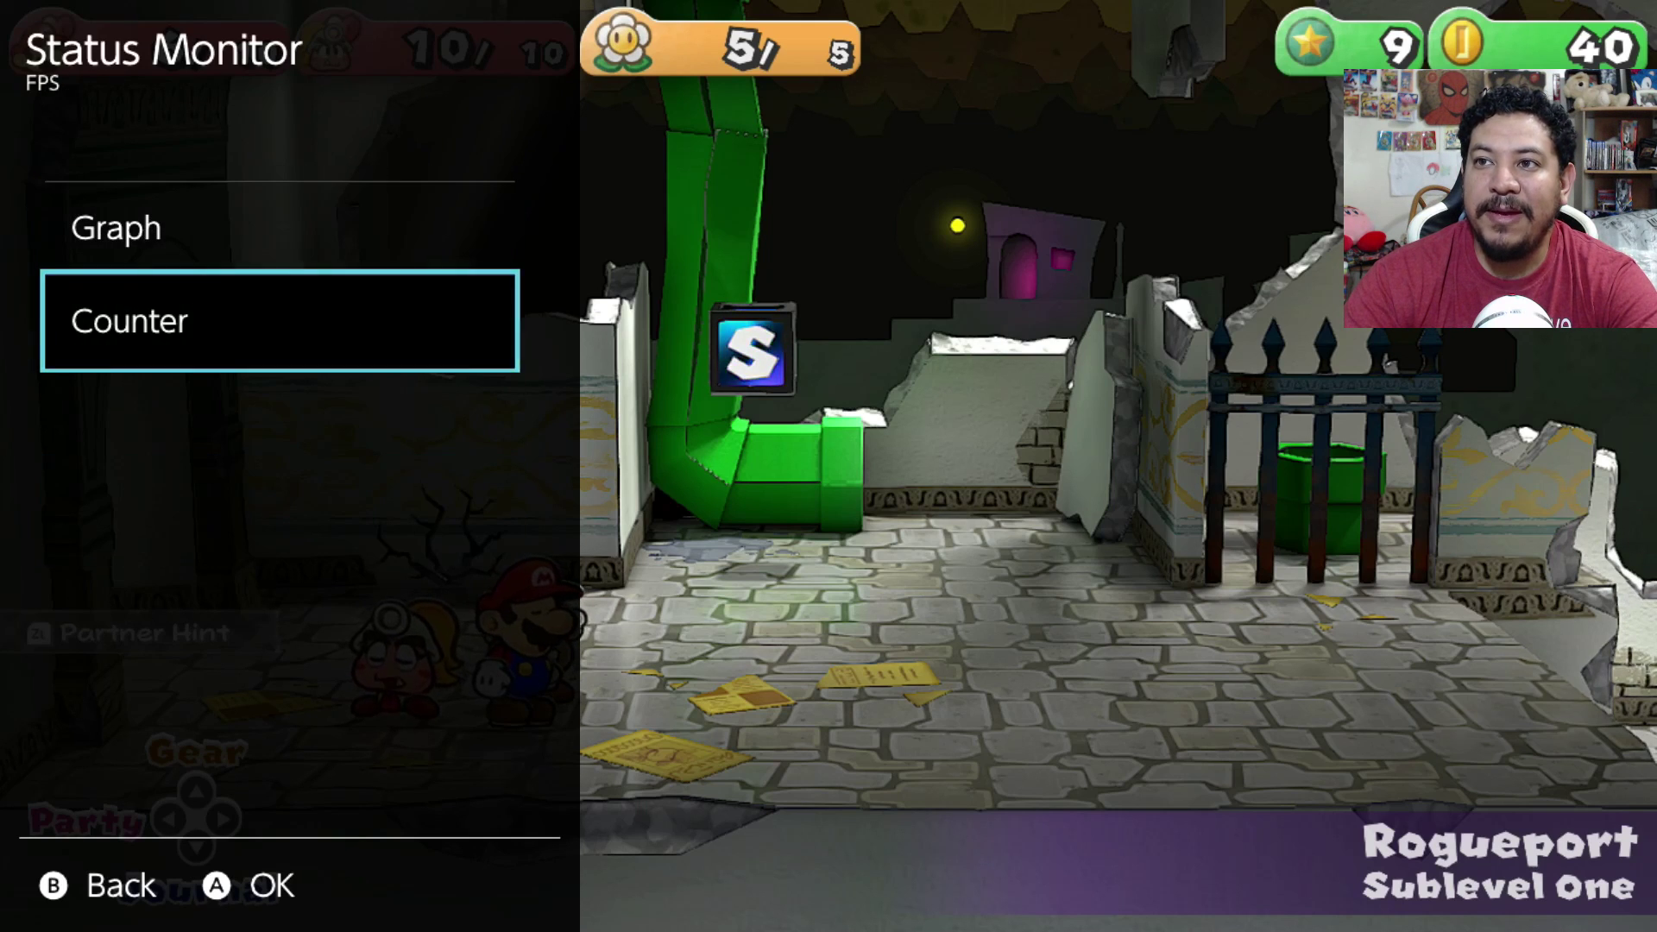
key(Return)
key(Left)
key(Right)
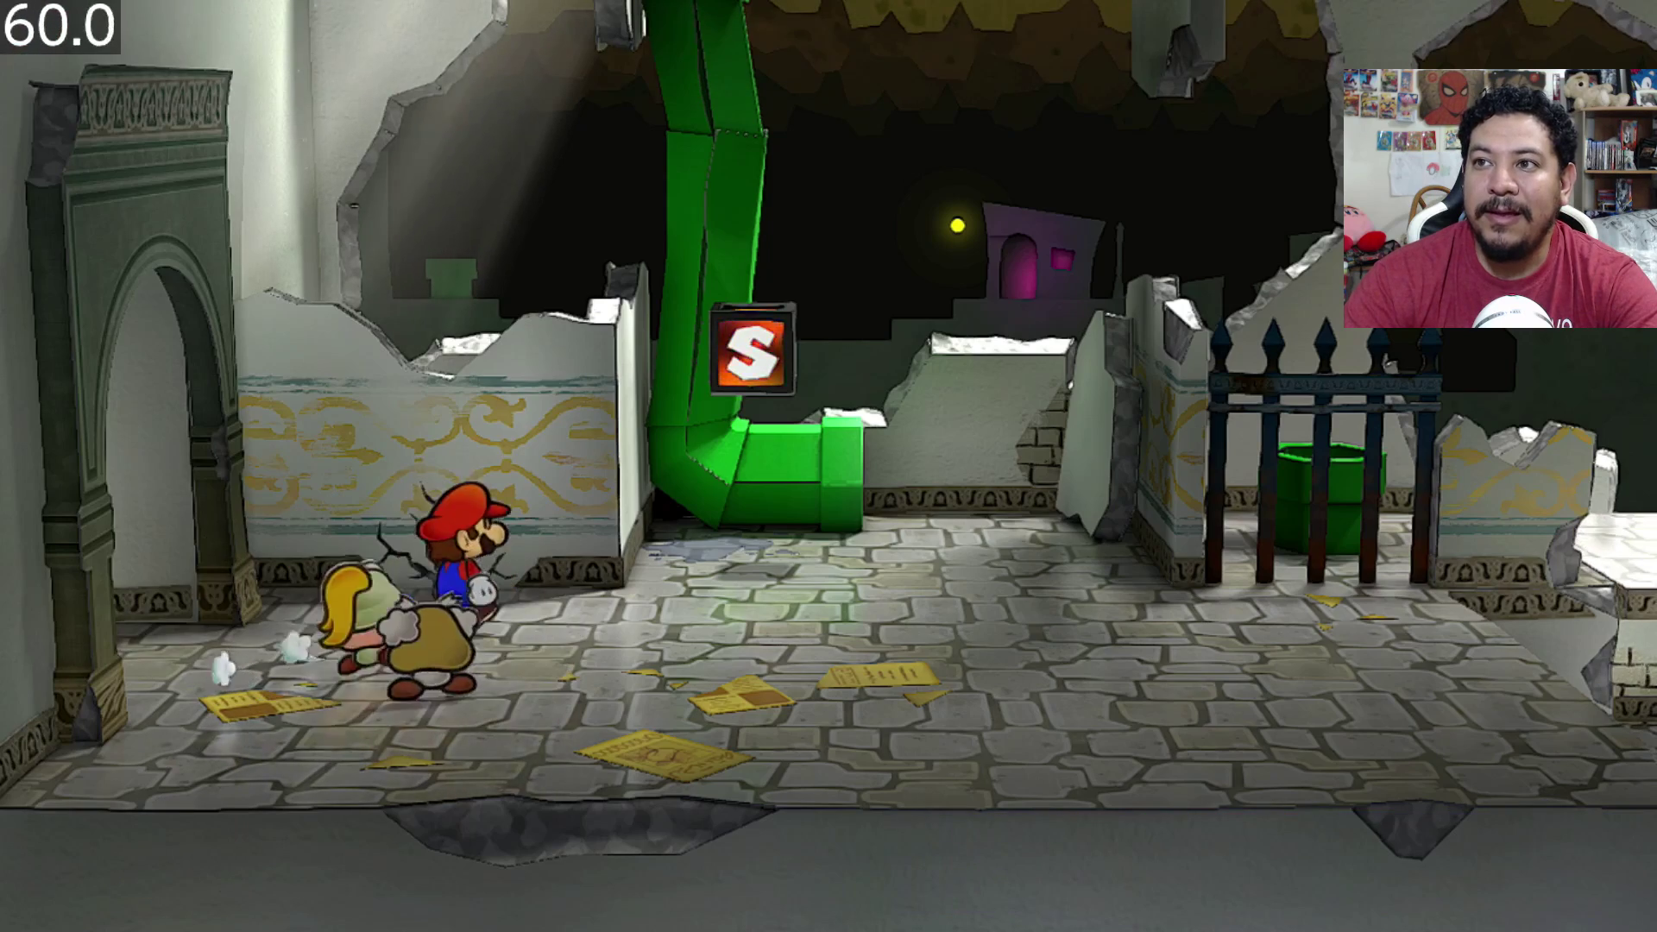
Walk Mario left and right, then past the iron gate into the lower courtyard
key(Right)
key(Left)
key(Right)
key(Left)
key(Right)
key(Left)
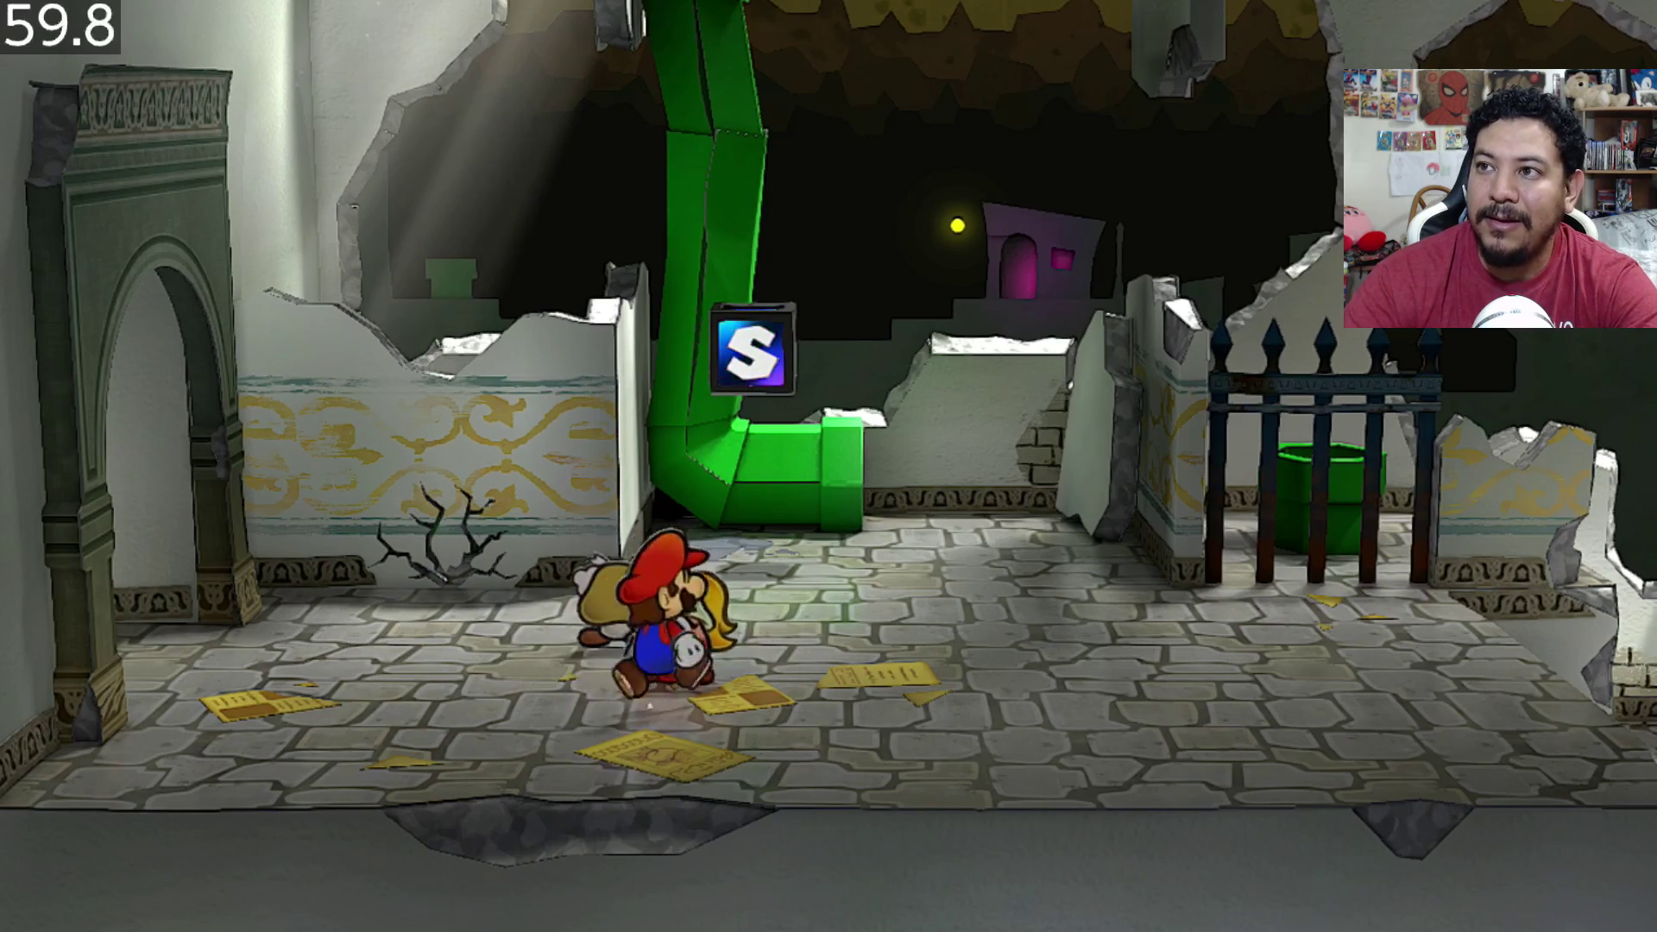
key(Right)
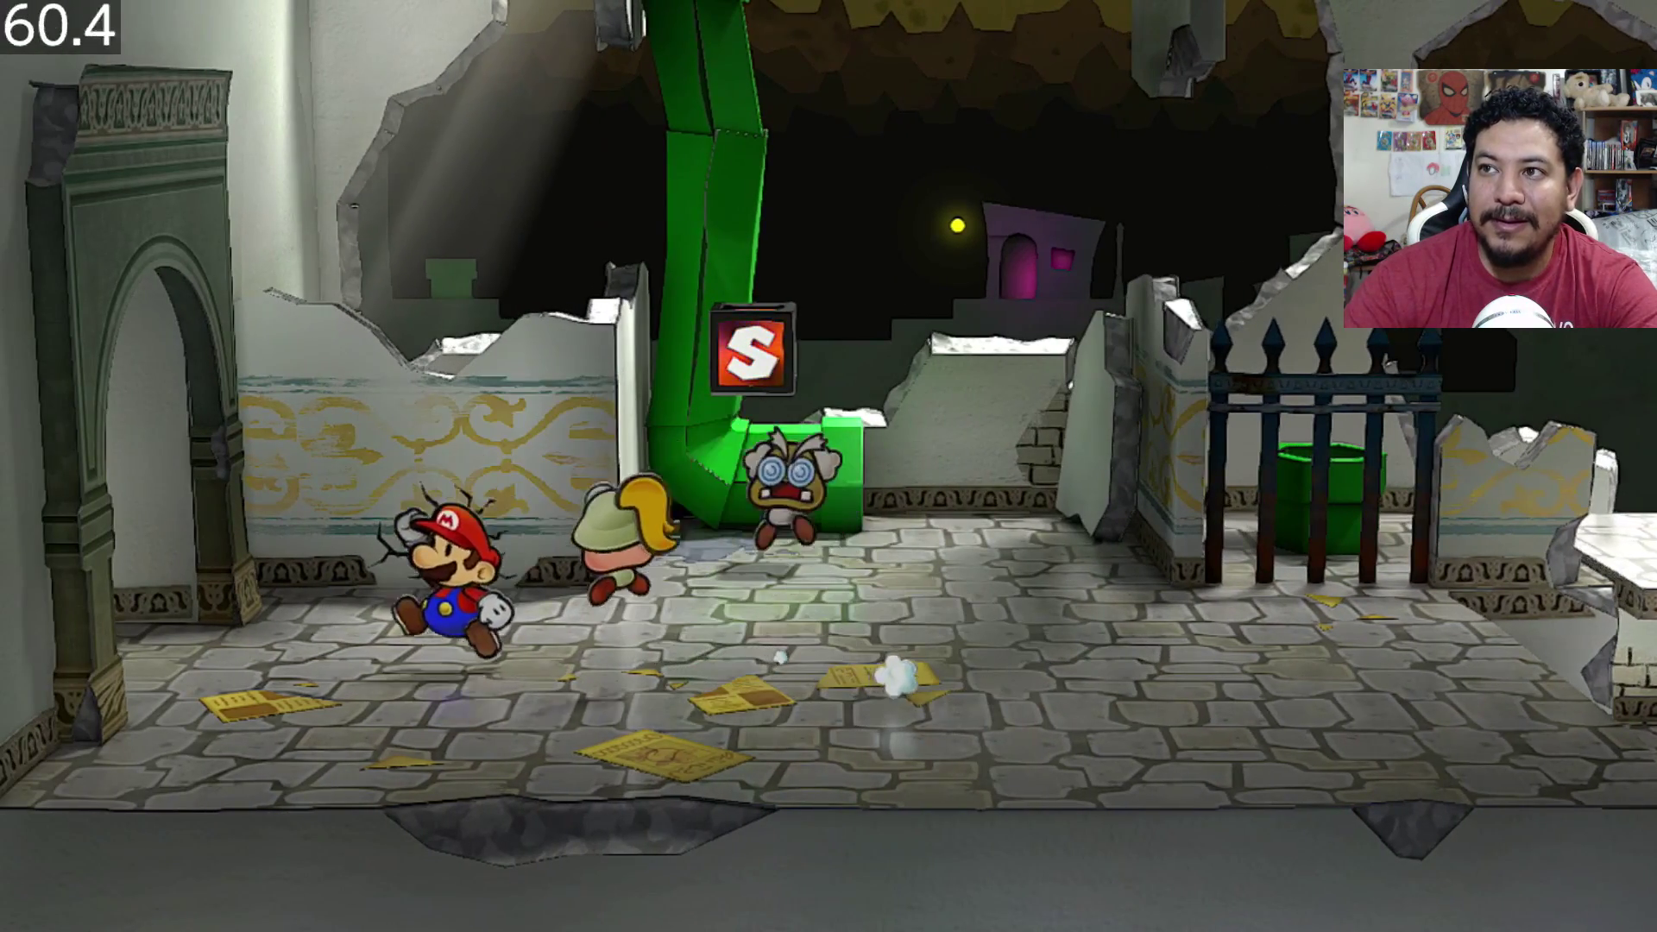
key(Right)
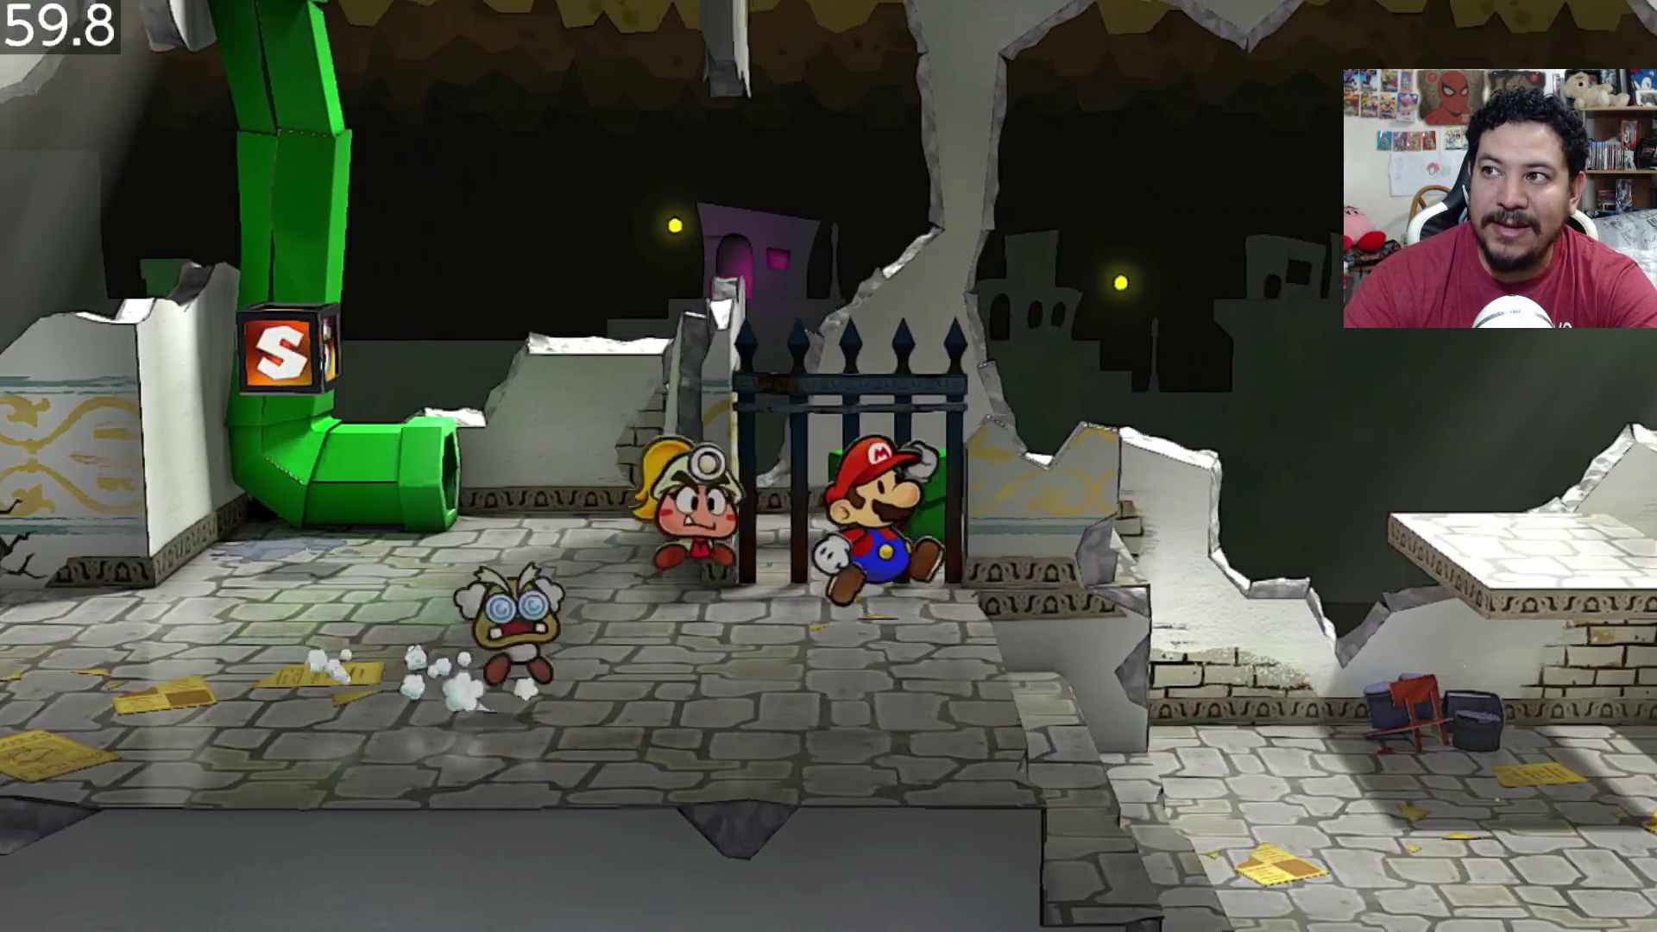
key(Down)
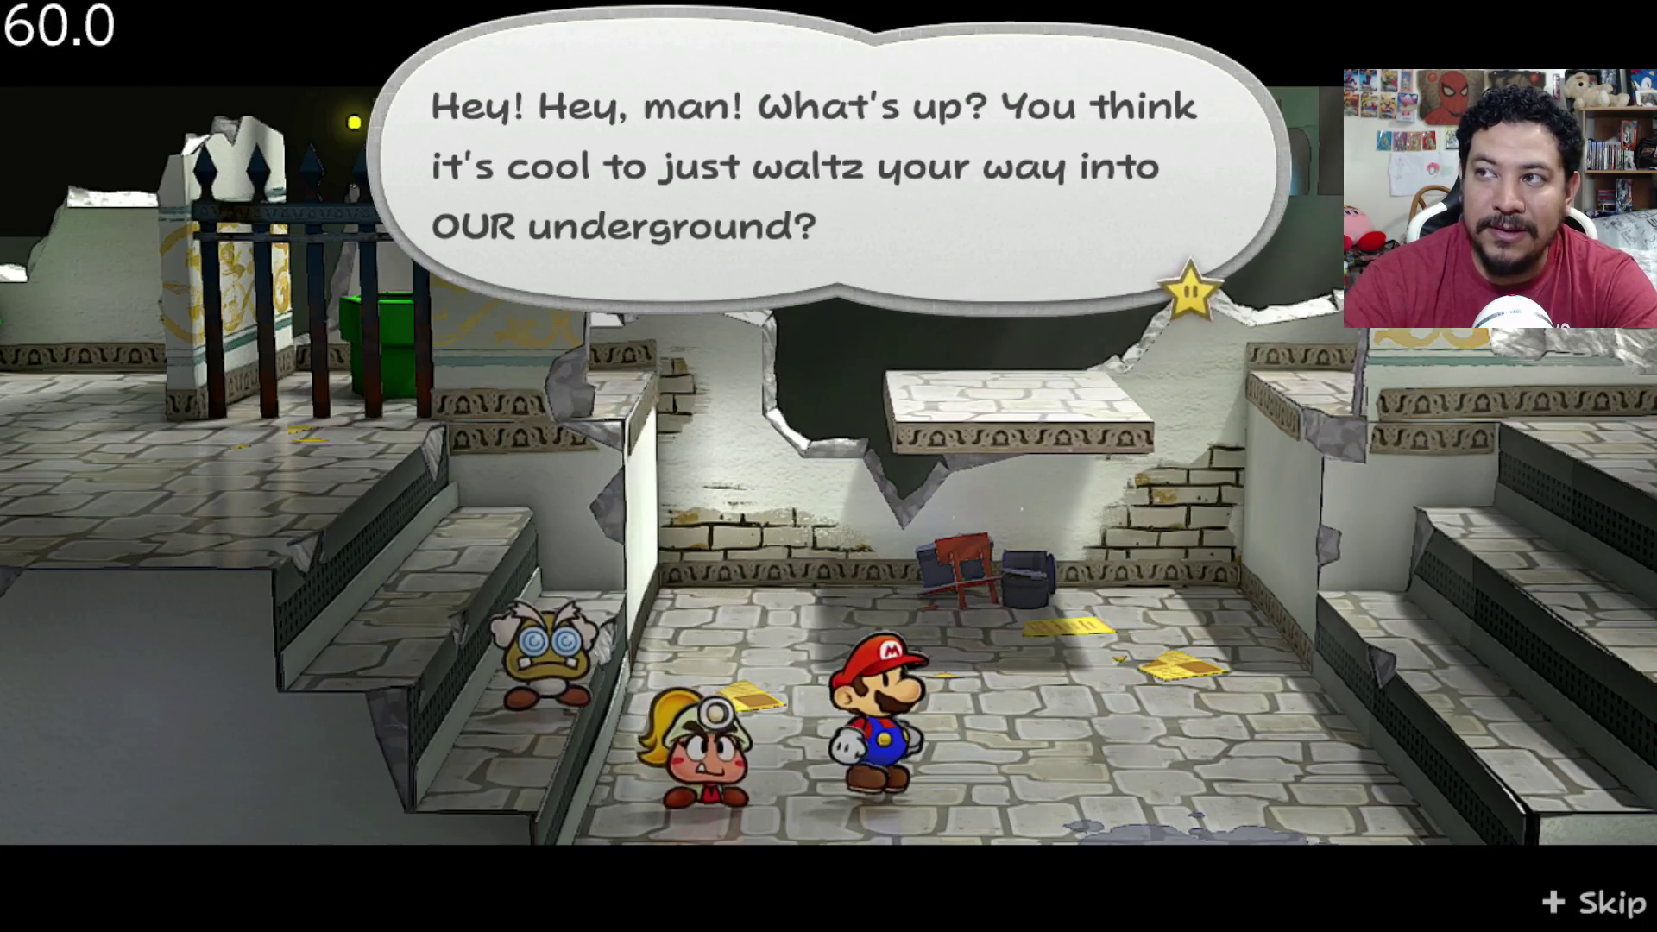
Advance through the Goomba gang's dialogue until the battle begins
key(Return)
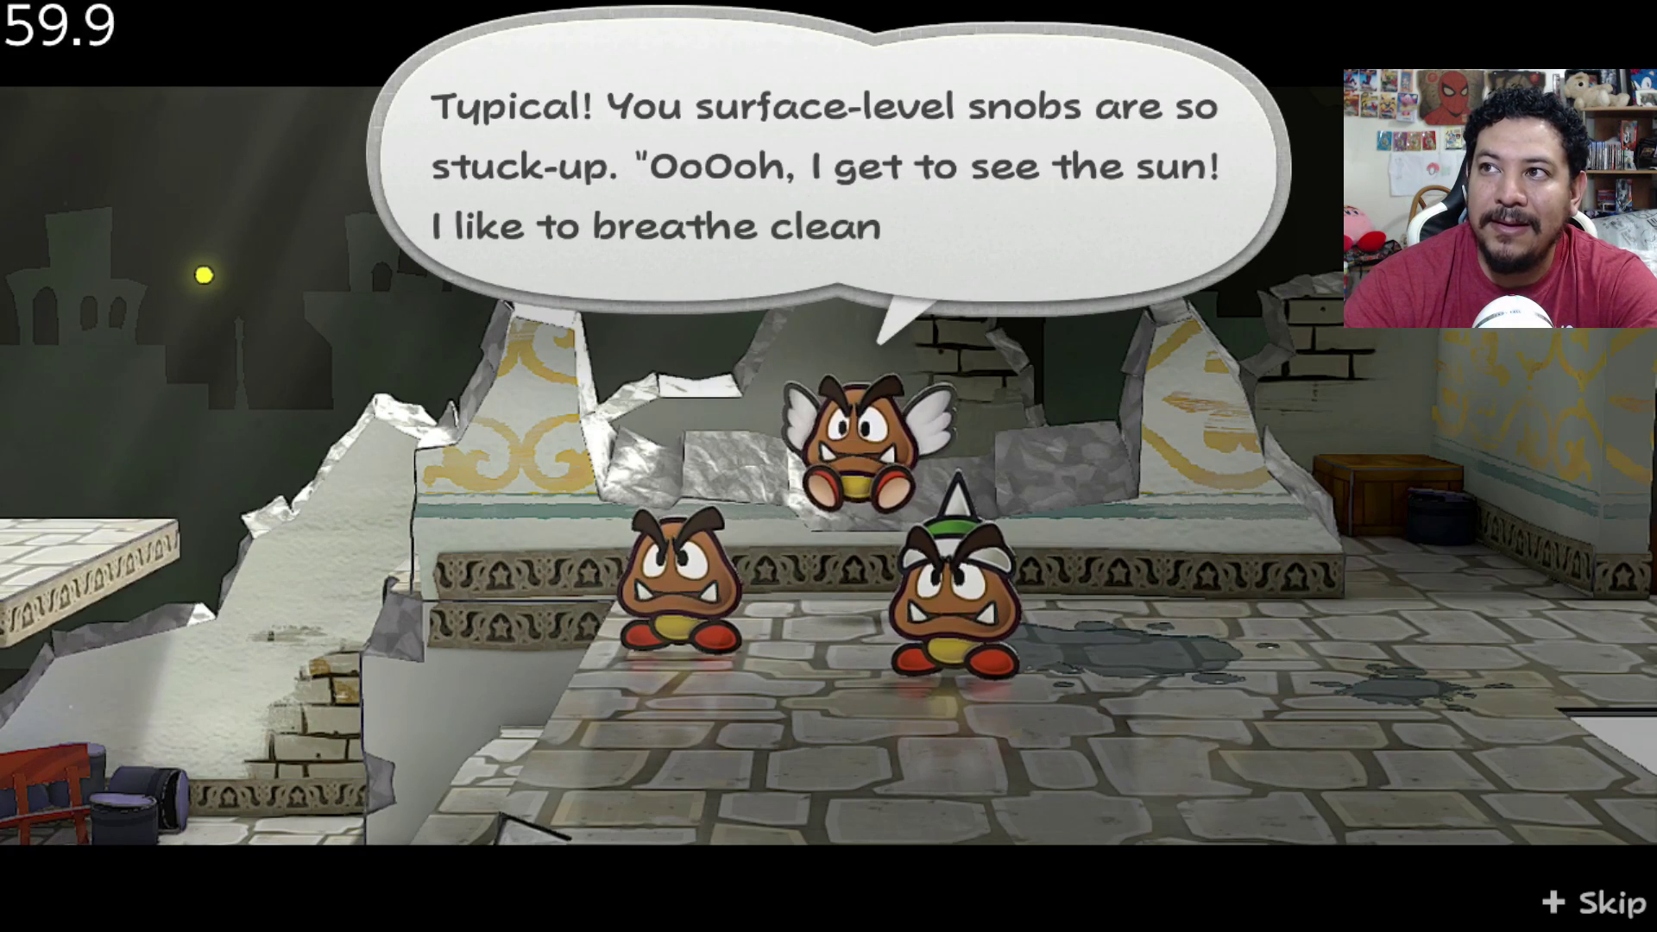
key(Return)
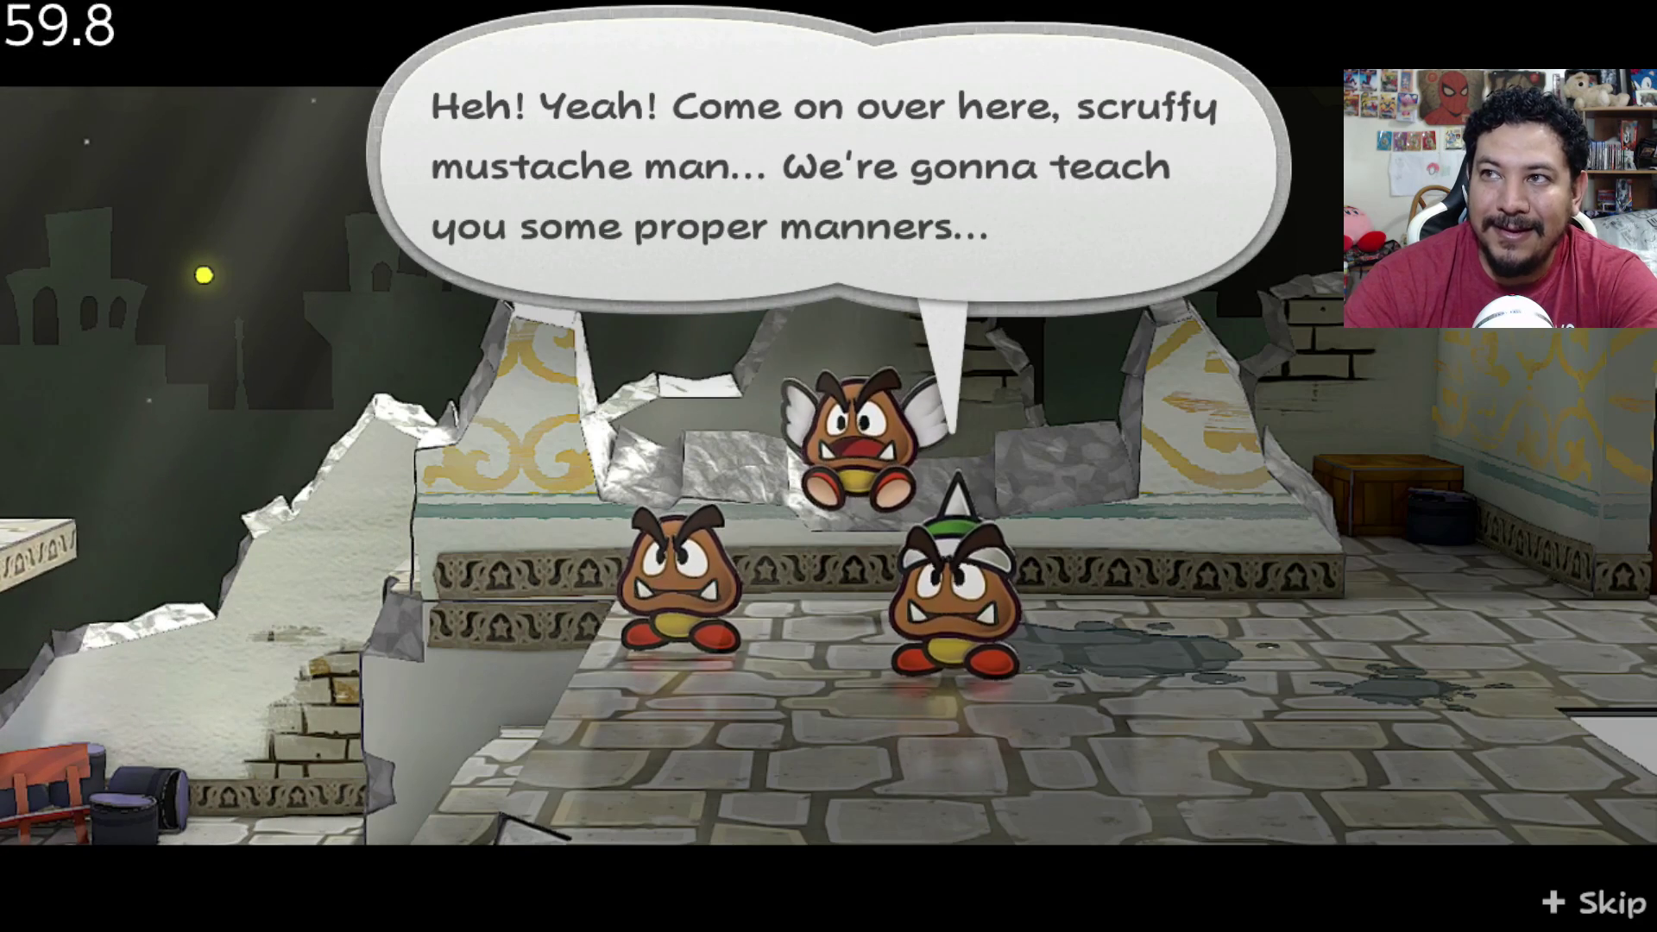
key(Return)
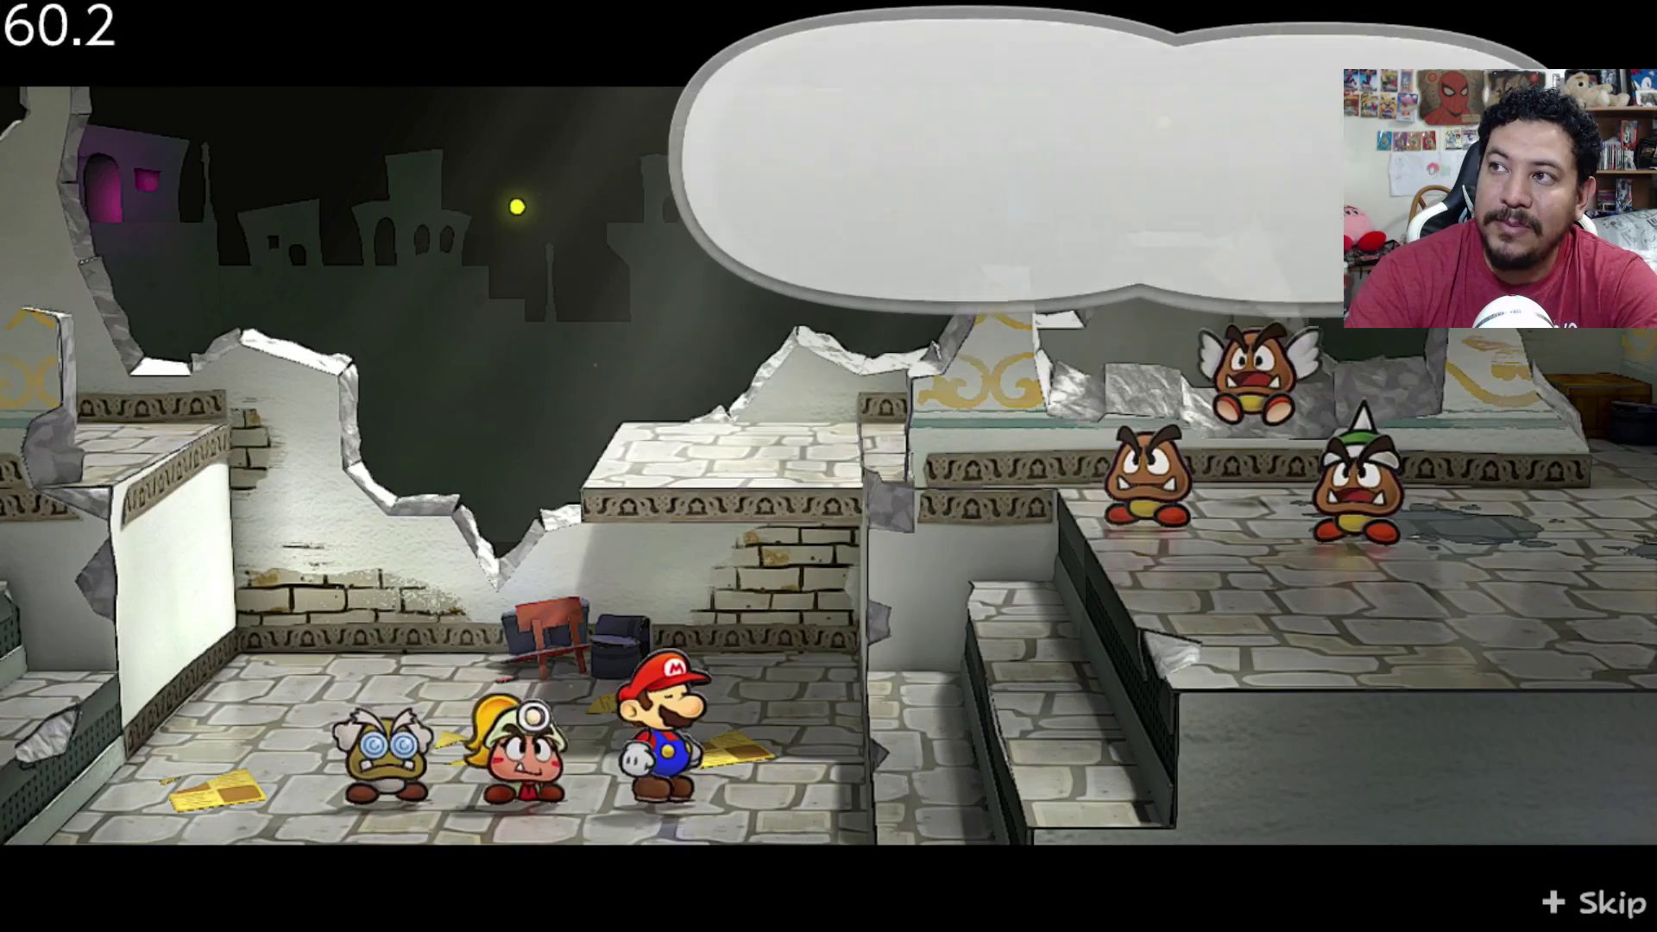
key(Return)
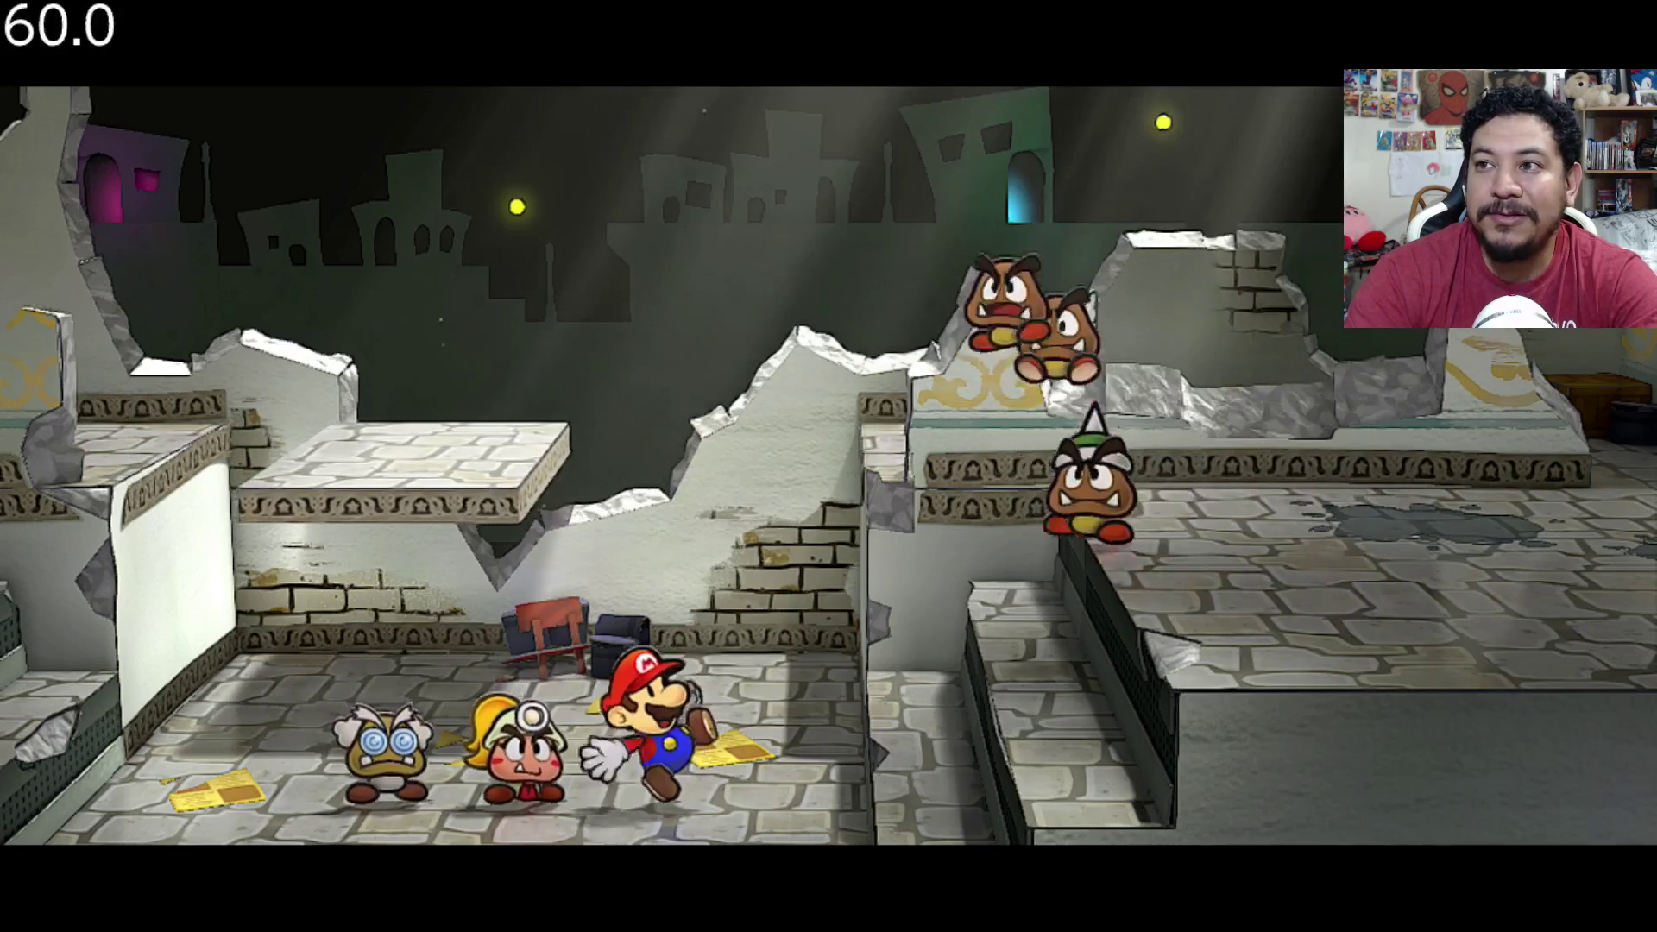